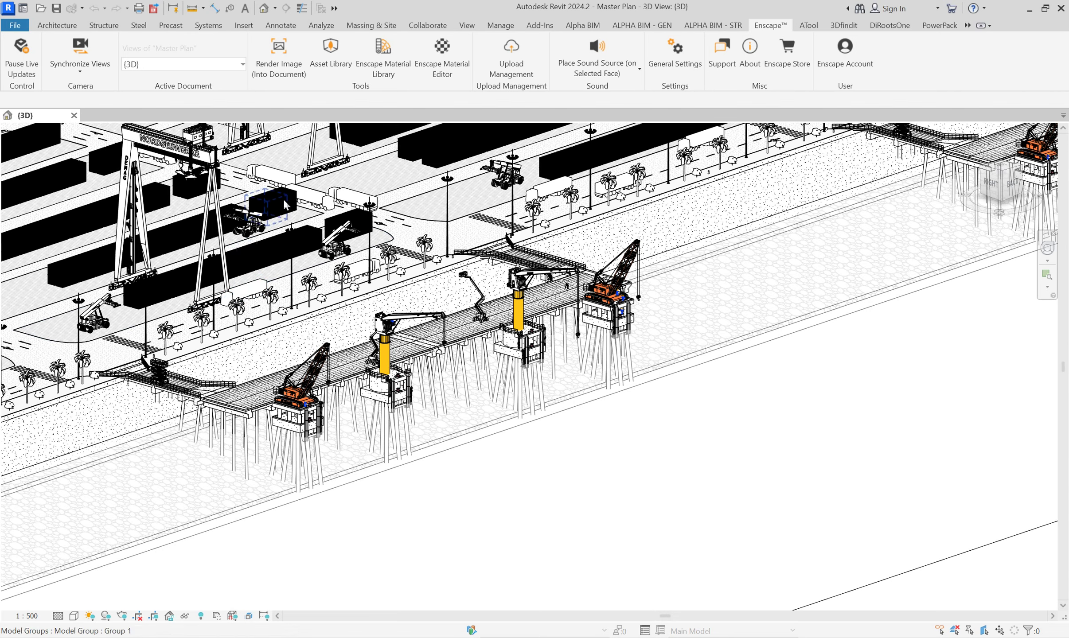
Step: Zoom in on the pier cranes in the Revit 3D view and bring the Enscape render window to the front
scroll(392, 303, "up", 2)
scroll(392, 303, "up", 2)
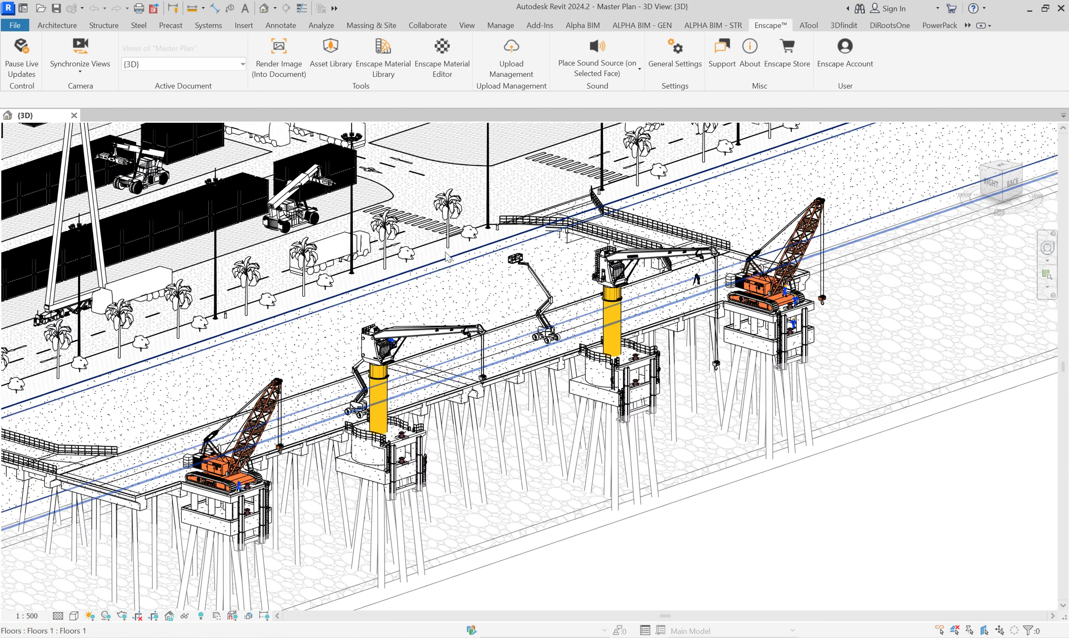
scroll(355, 363, "up", 2)
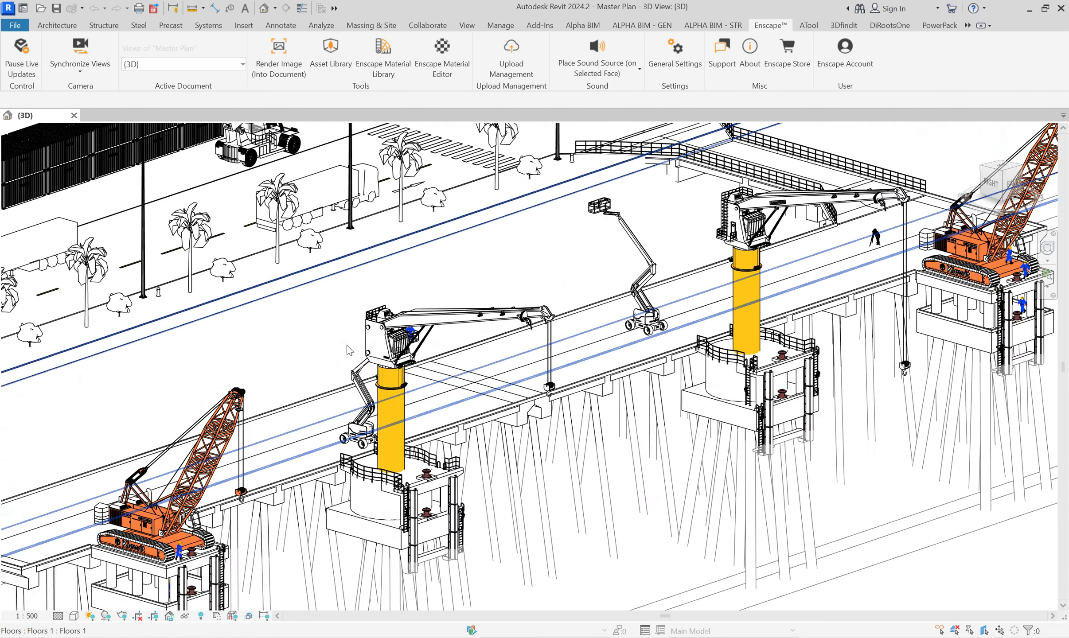
scroll(361, 228, "up", 1)
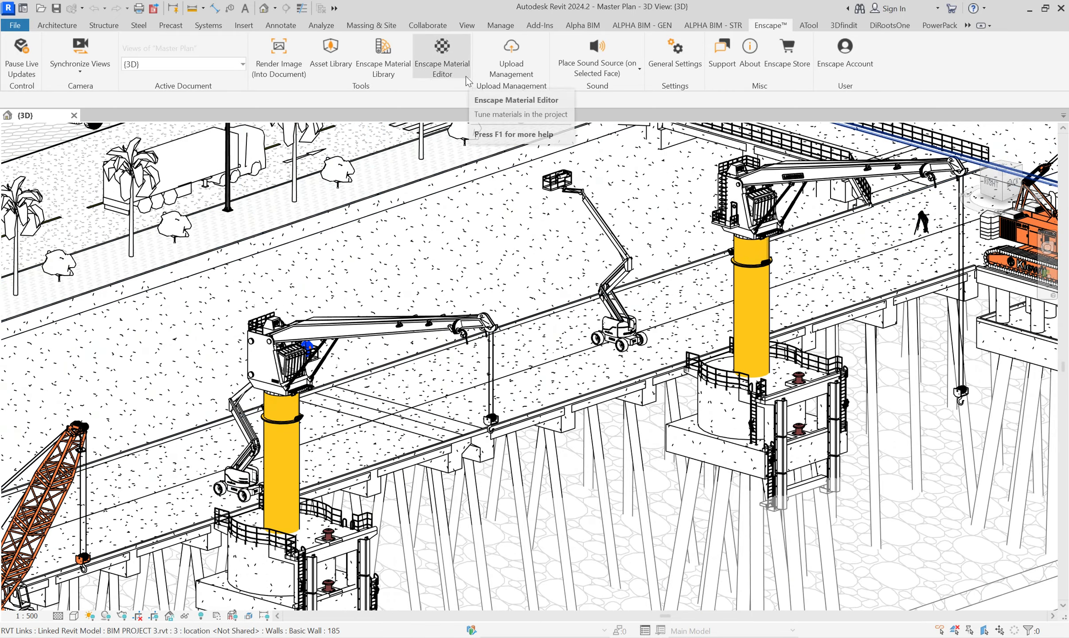
scroll(453, 367, "down", 3)
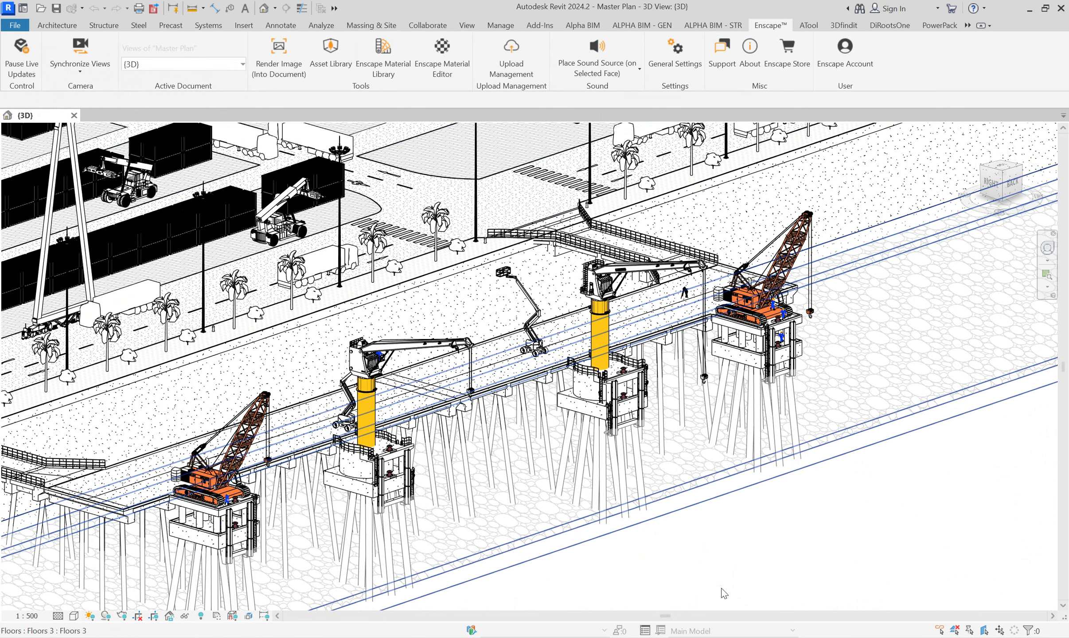
left_click(825, 567)
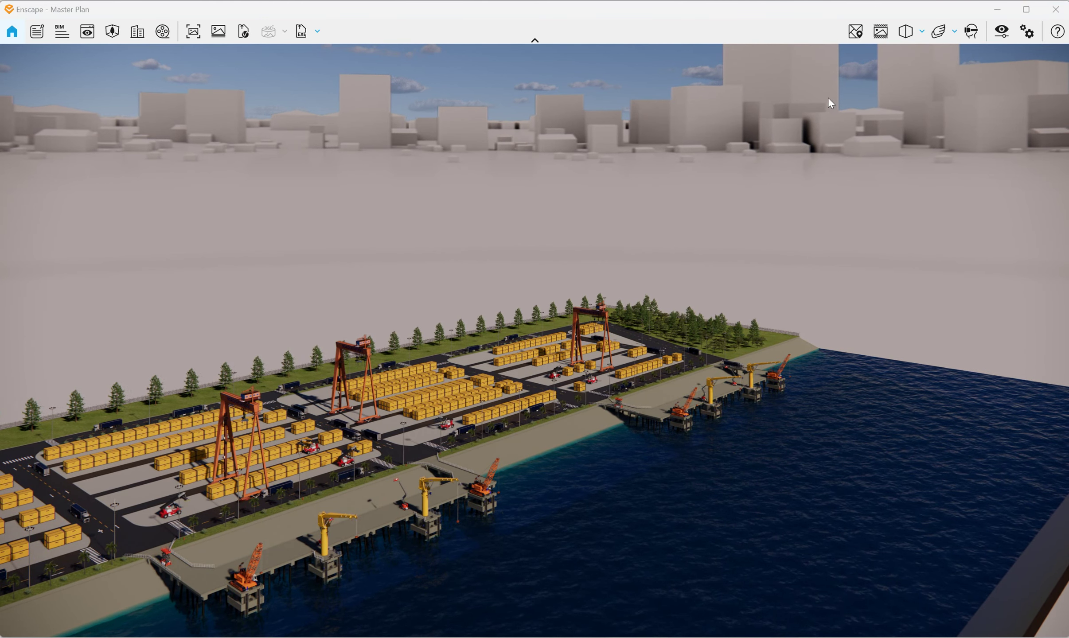
Step: Switch Enscape's camera projection from Two-Point to Perspective and bring up Visual Settings
left_click(916, 38)
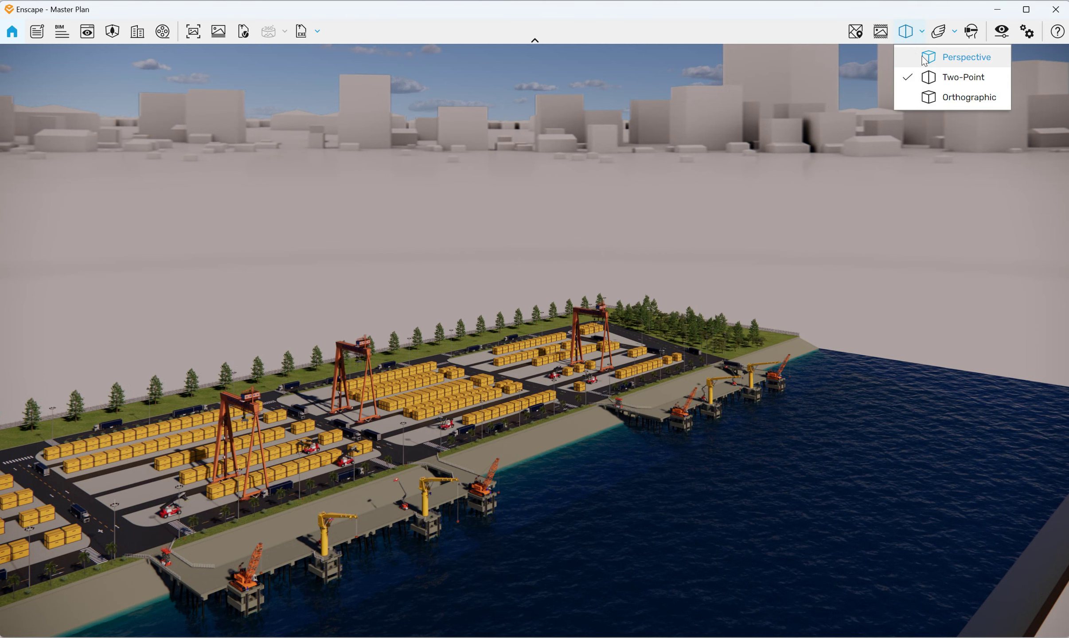
left_click(926, 59)
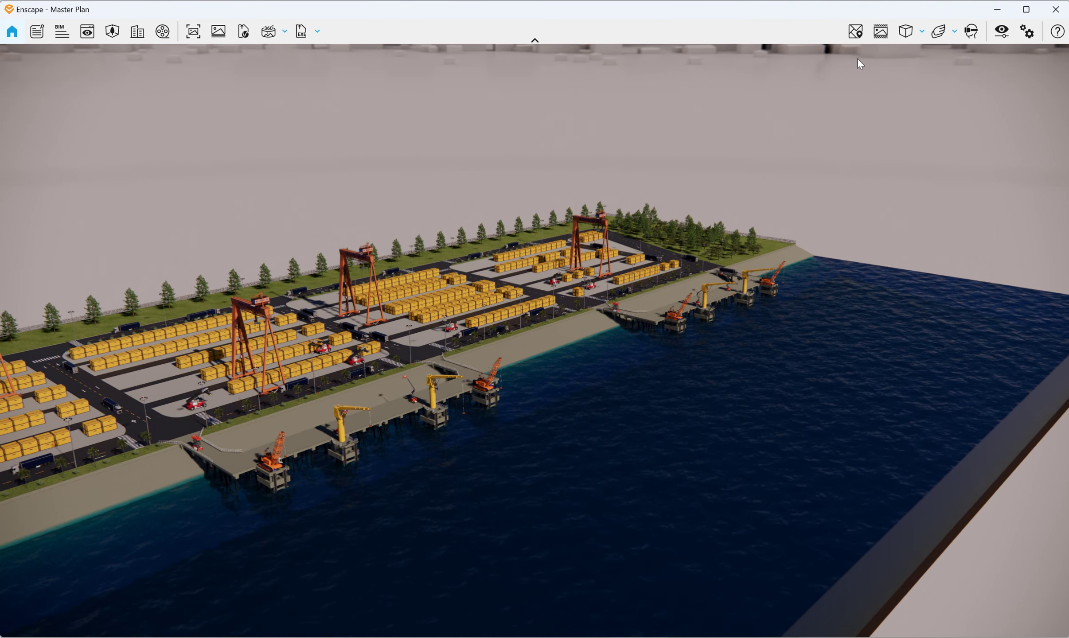
left_click(909, 40)
left_click(913, 38)
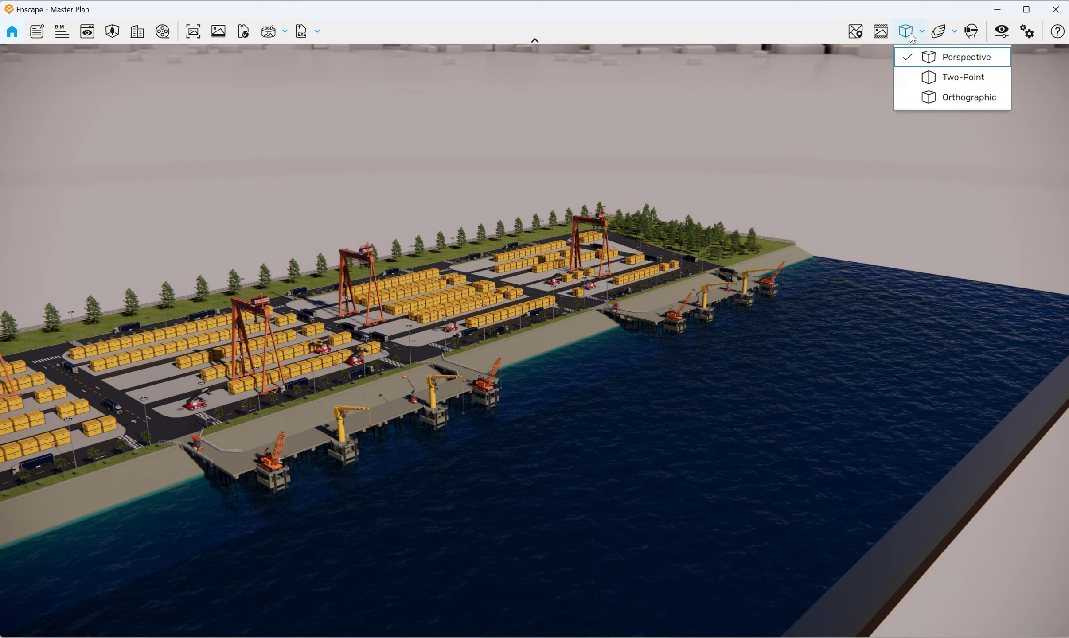
left_click(1002, 31)
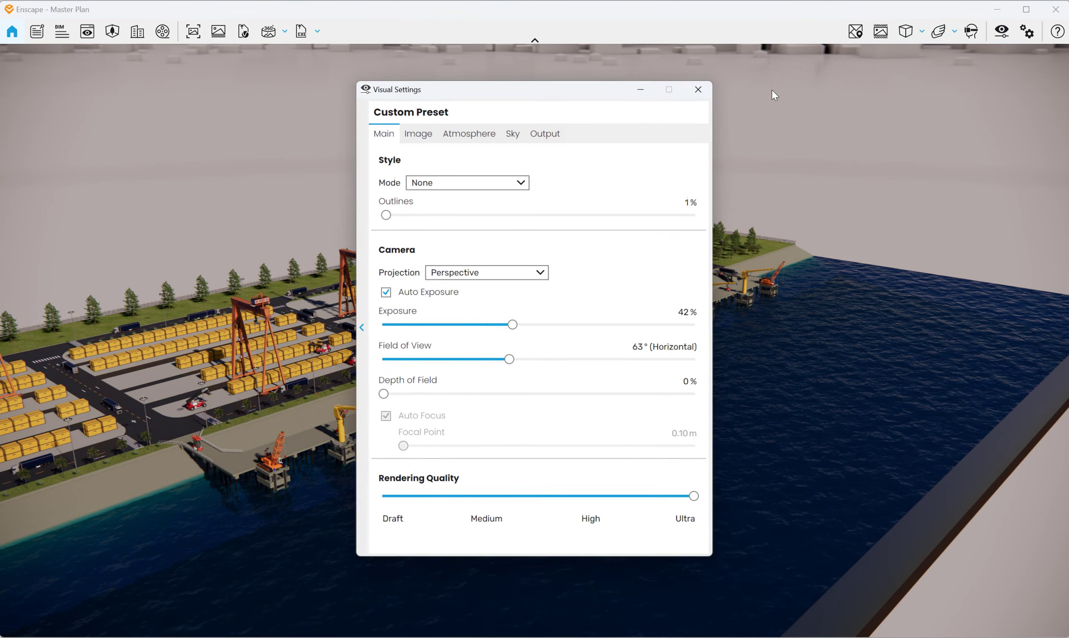
Step: Review the Sky settings (White Cubes horizon, 309° rotation) and close Visual Settings
left_click(511, 131)
left_click_drag(517, 89, 672, 54)
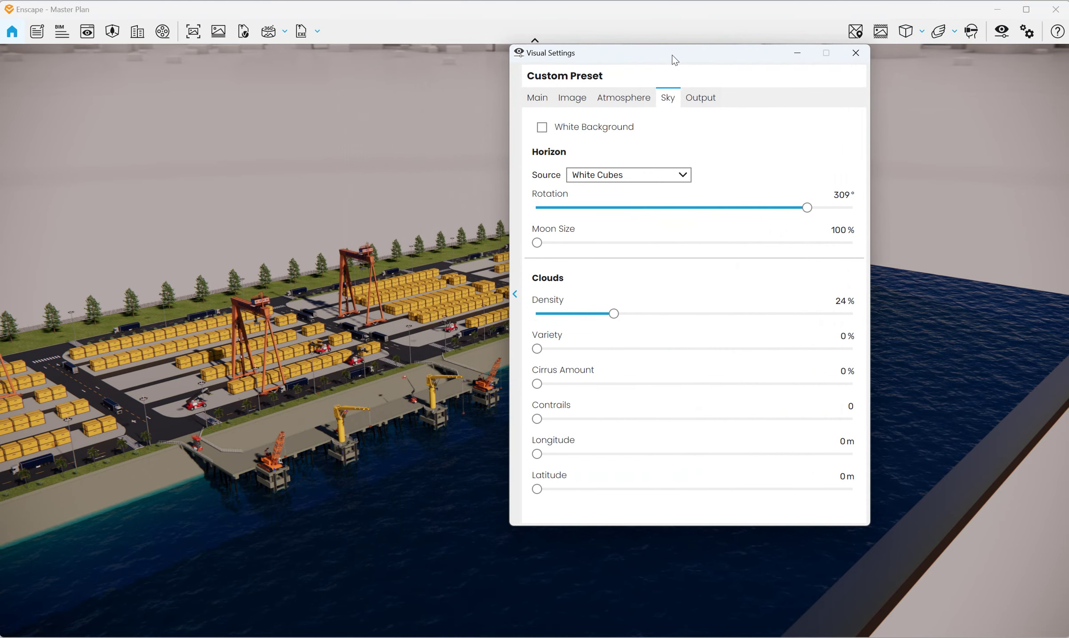
left_click(855, 56)
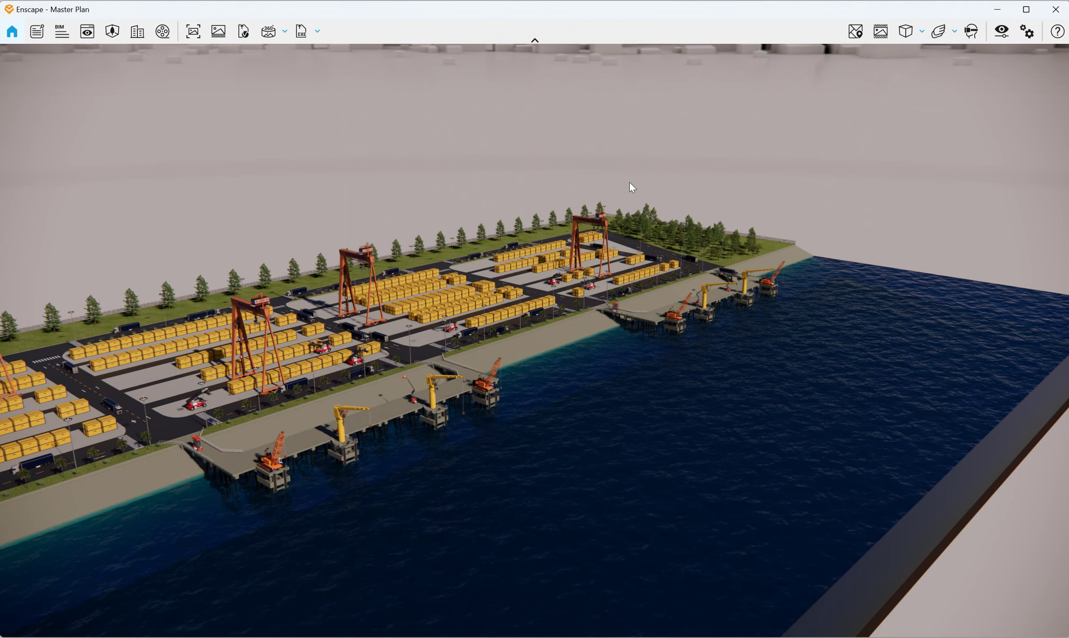
Step: Tilt and turn the camera to frame the whole container yard and piers, then reopen Visual Settings
left_click_drag(536, 199, 537, 335)
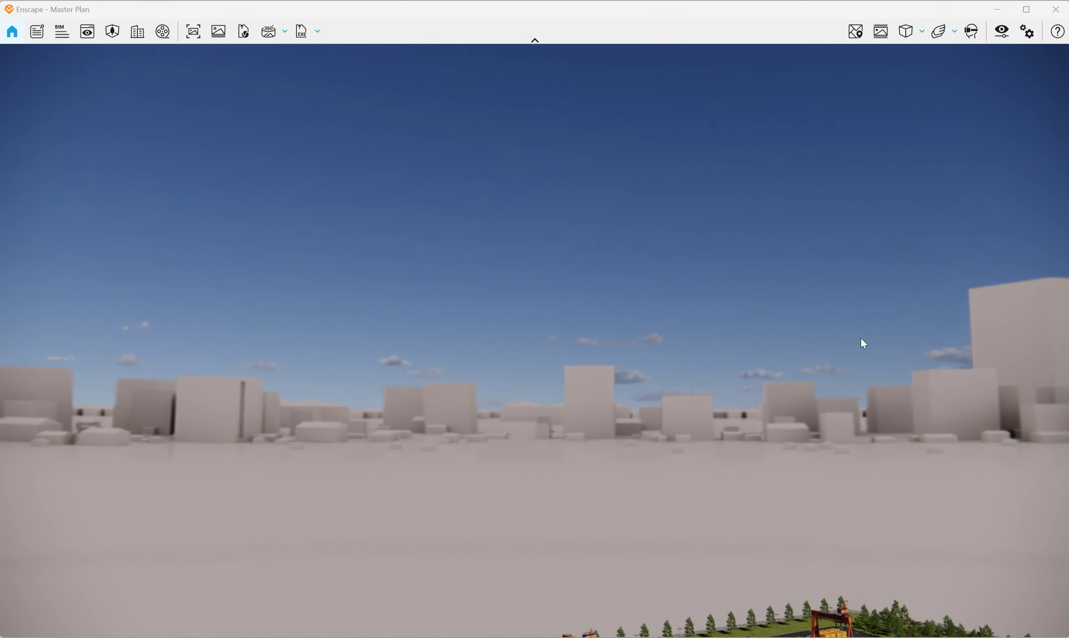
left_click_drag(677, 373, 677, 235)
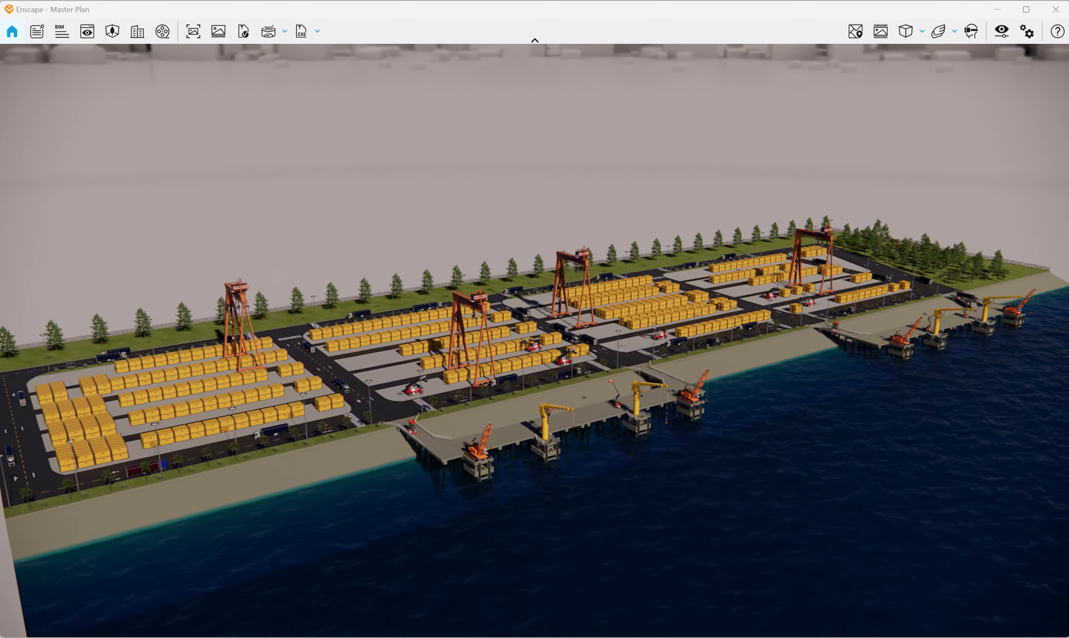
left_click_drag(409, 319, 475, 382)
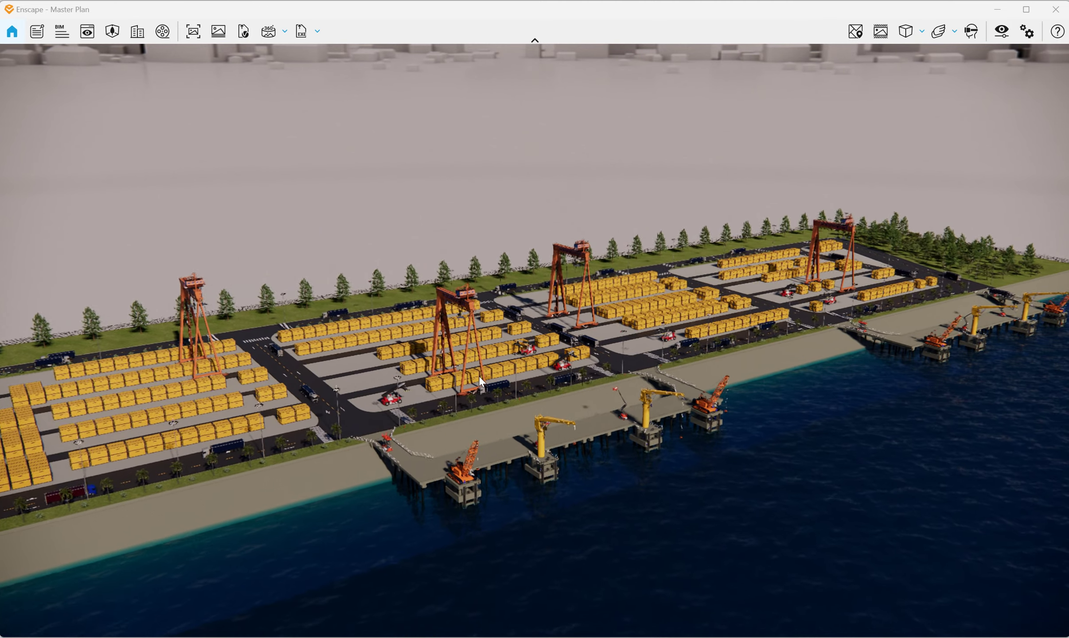
left_click(1001, 31)
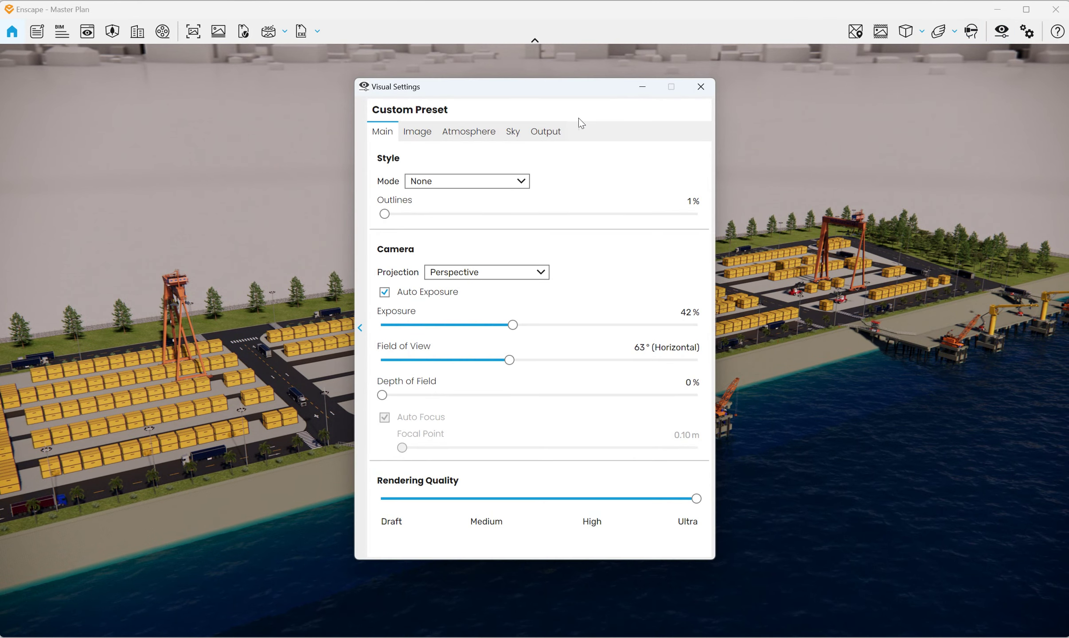
Step: Confirm Output settings of Ultra HD, Maximum compression quality and 120 fps, then close Visual Settings
left_click(513, 134)
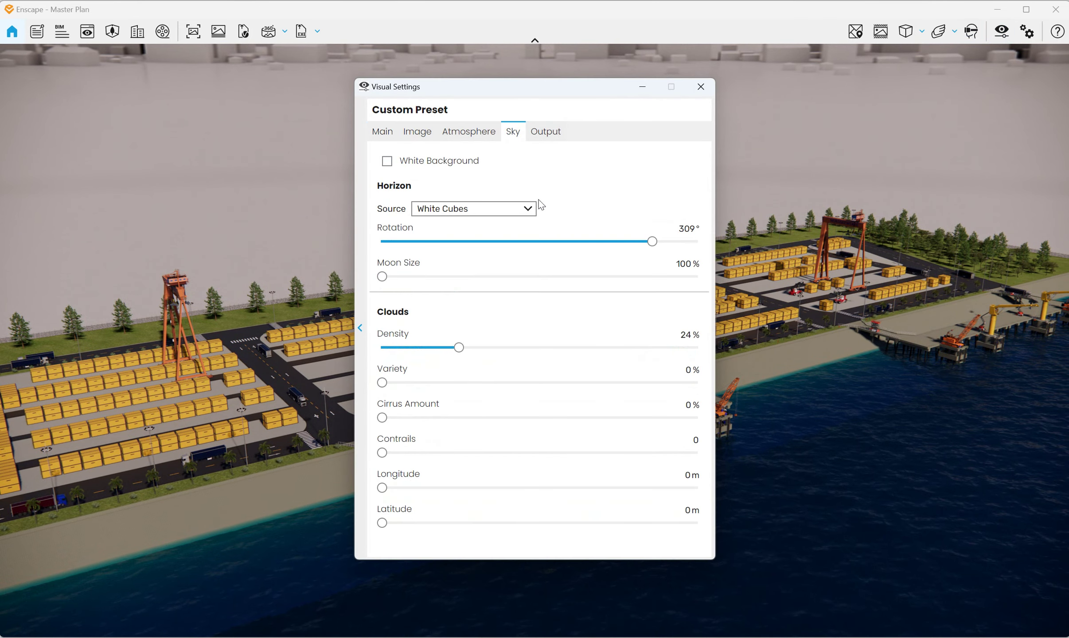
mouse_move(557, 94)
left_mouse_down()
mouse_move(754, 43)
mouse_move(663, 35)
left_mouse_up()
left_click(748, 80)
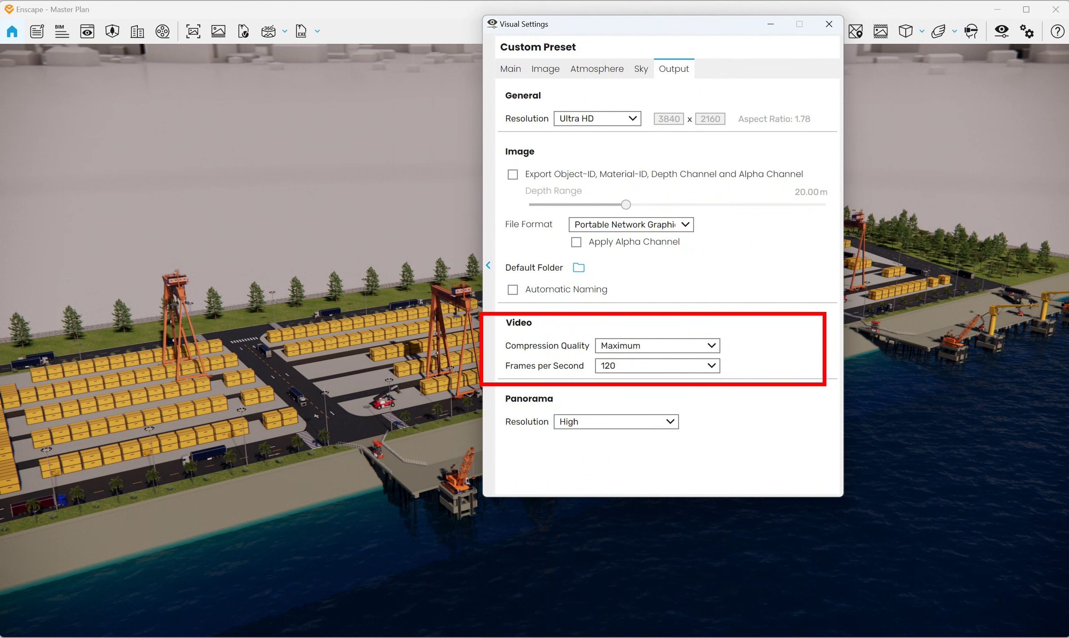
left_click(719, 372)
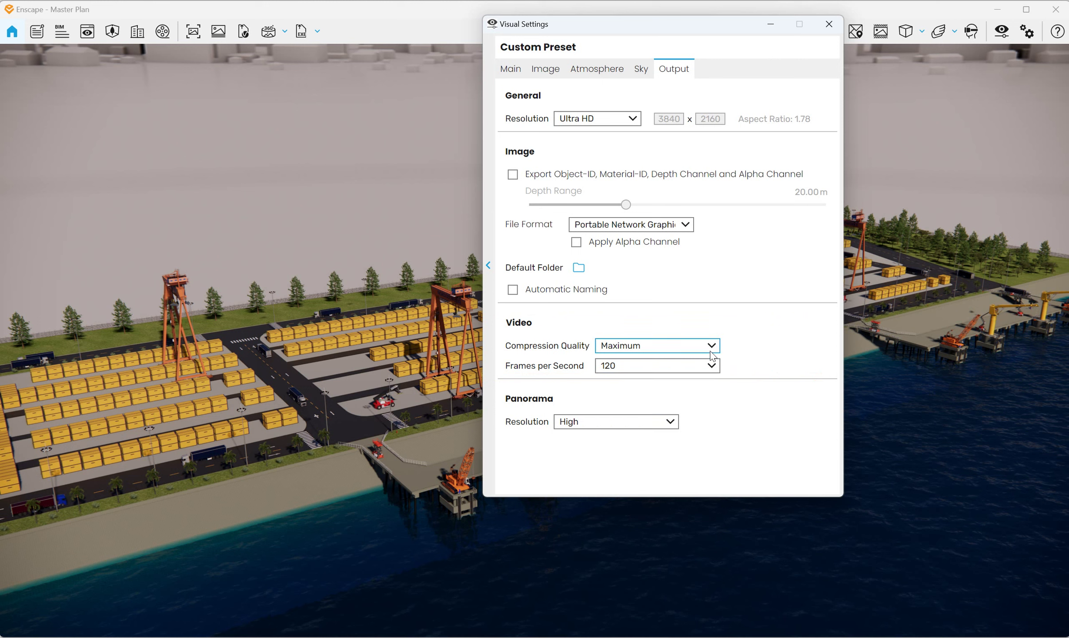
left_click(711, 351)
left_click(711, 350)
mouse_move(596, 119)
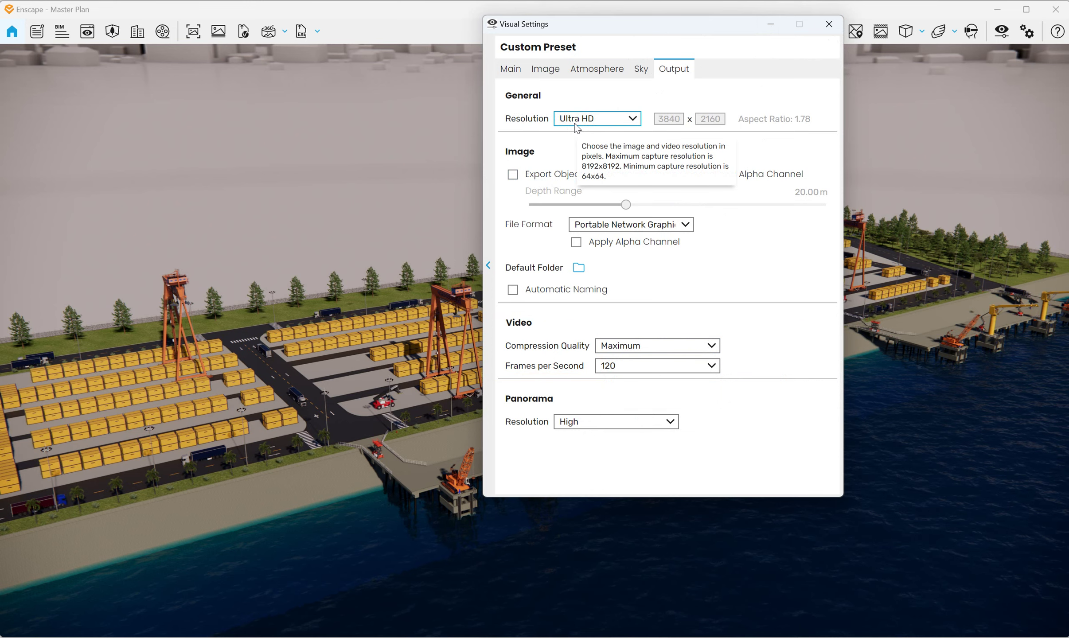
left_click(829, 24)
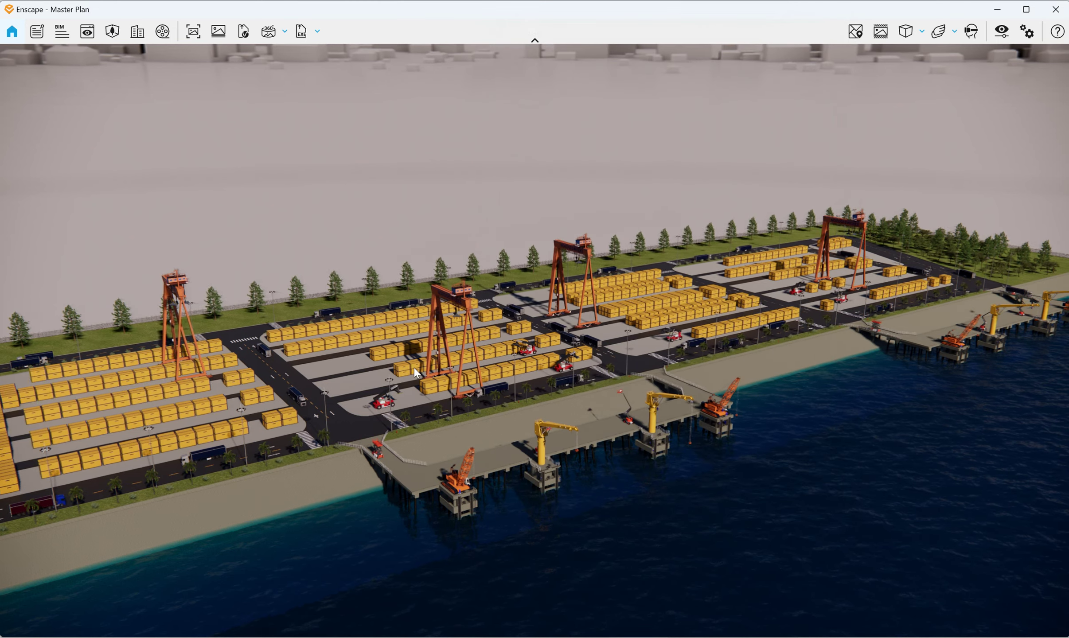
Step: Zoom and orbit the camera to a frontal view of the port
scroll(413, 366, "up", 2)
scroll(410, 376, "up", 1)
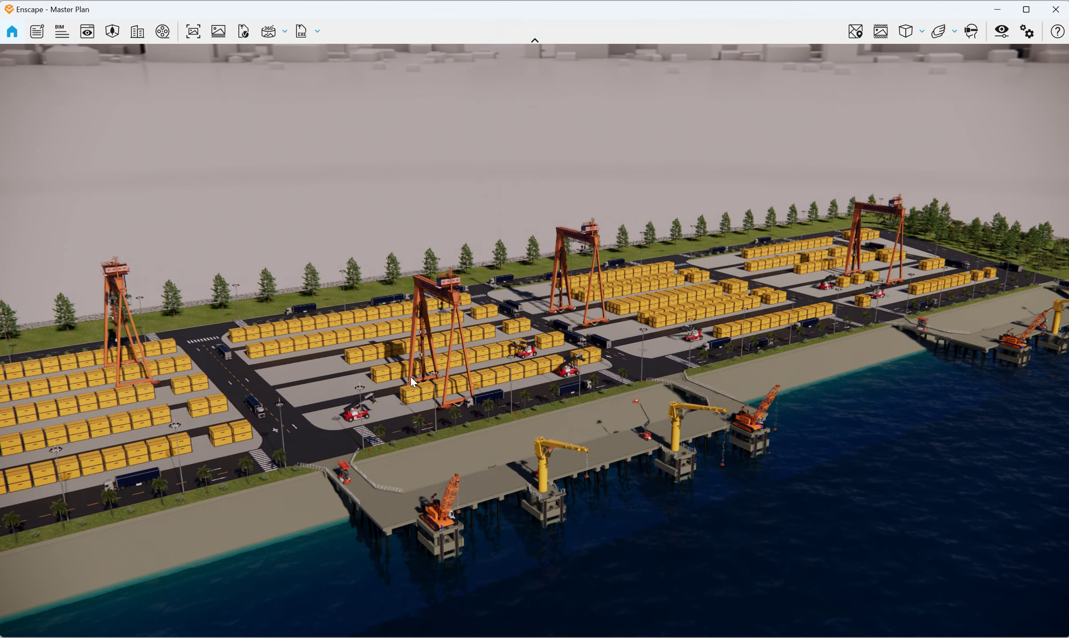
mouse_move(410, 376)
right_mouse_down()
mouse_move(461, 377)
mouse_move(437, 380)
right_mouse_up()
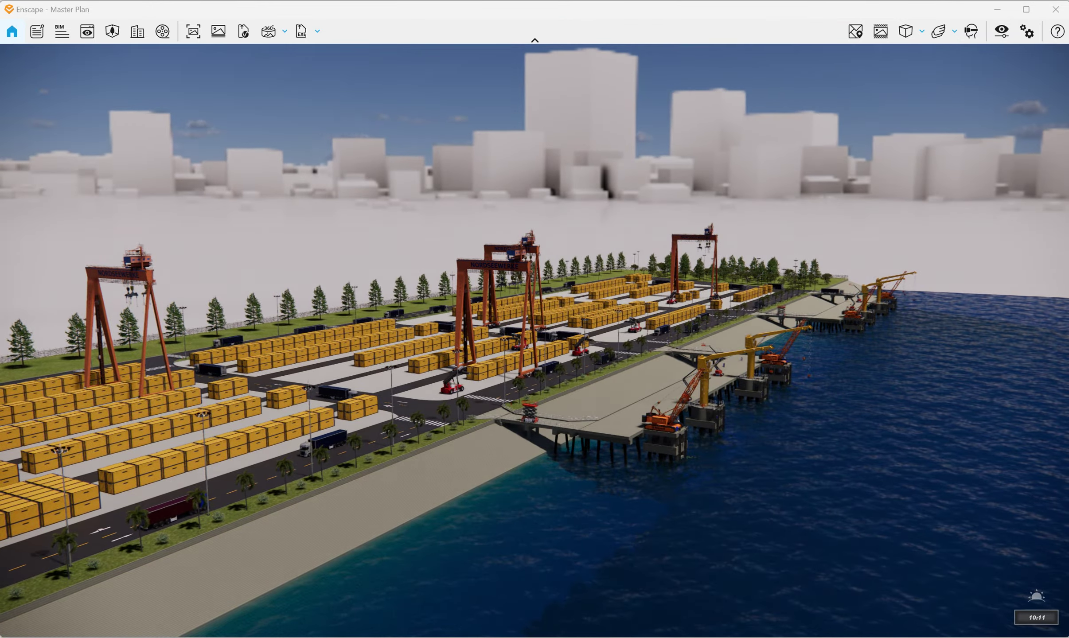
scroll(478, 399, "up", 5)
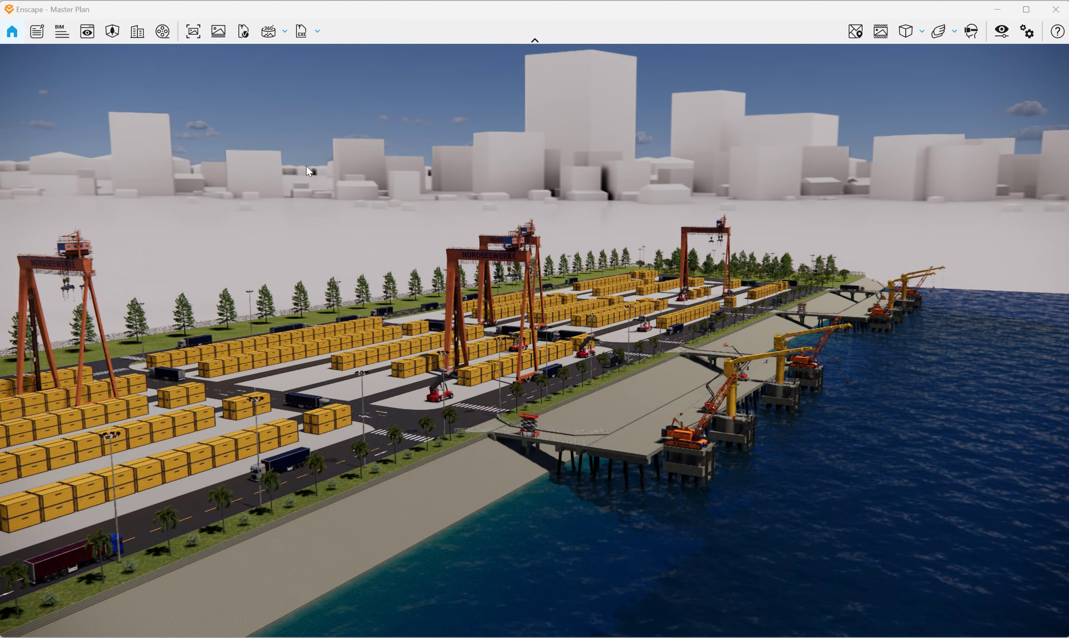
Step: Export a PNG screenshot of the frontal port view to the Desktop
left_click(194, 31)
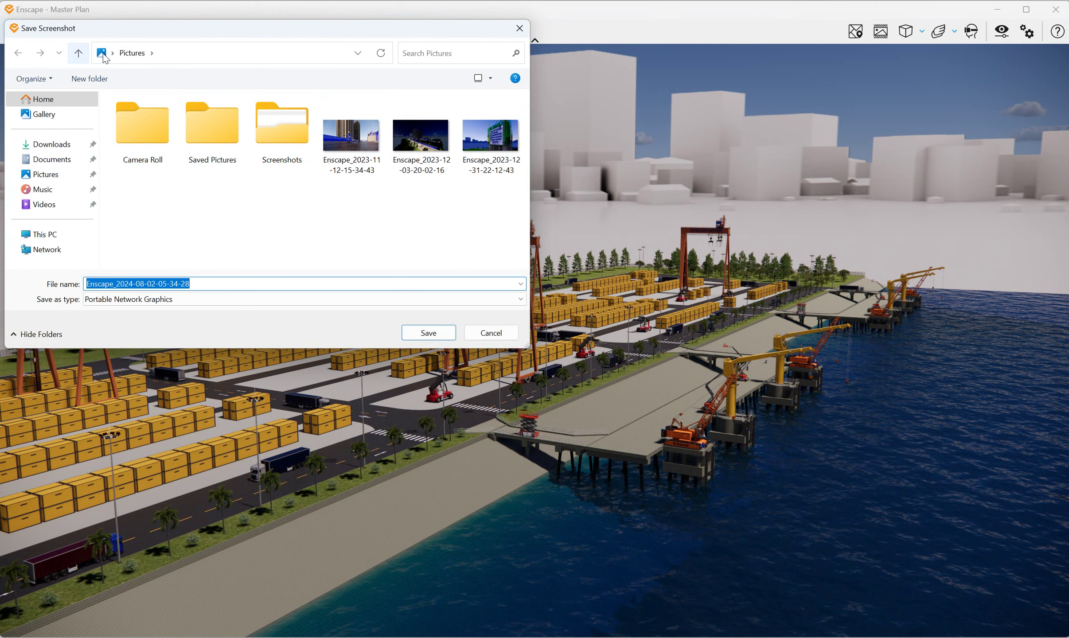
left_click(101, 52)
left_click(120, 103)
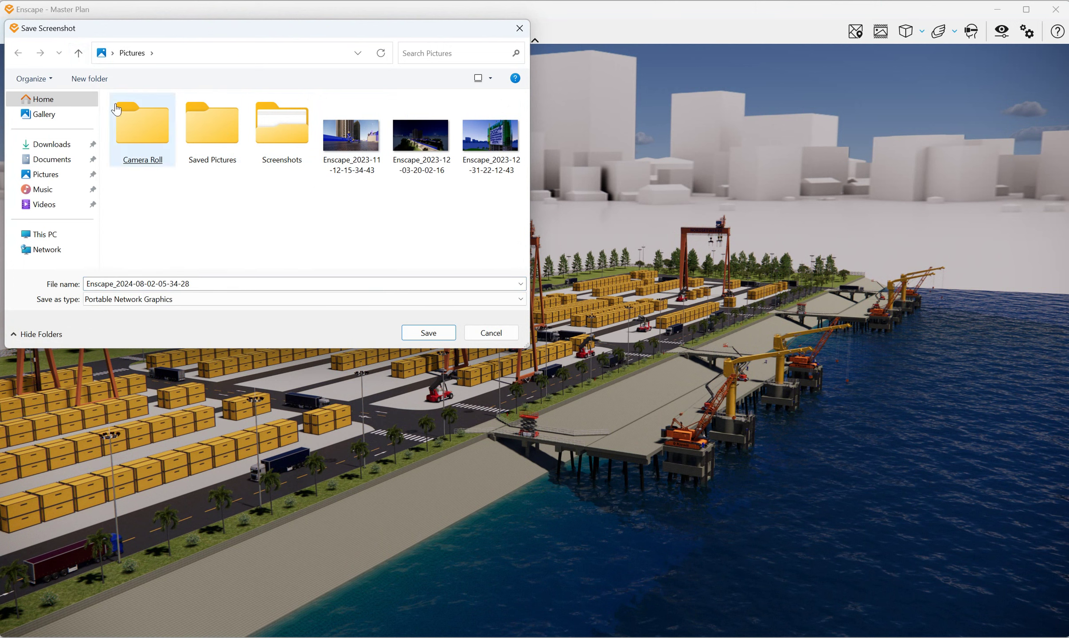
left_click(104, 59)
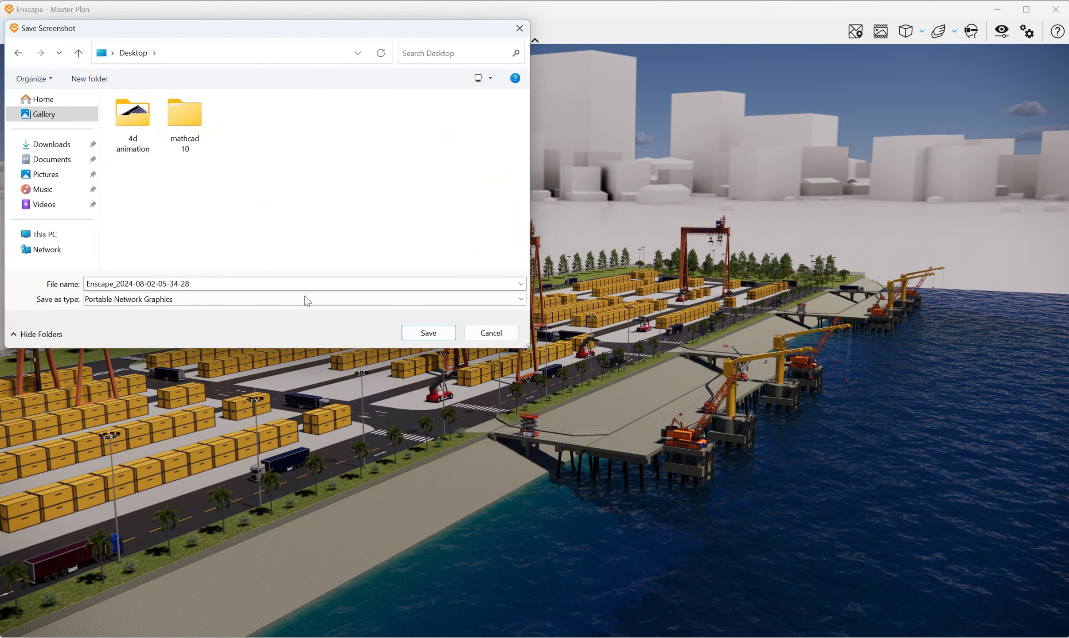
left_click(441, 334)
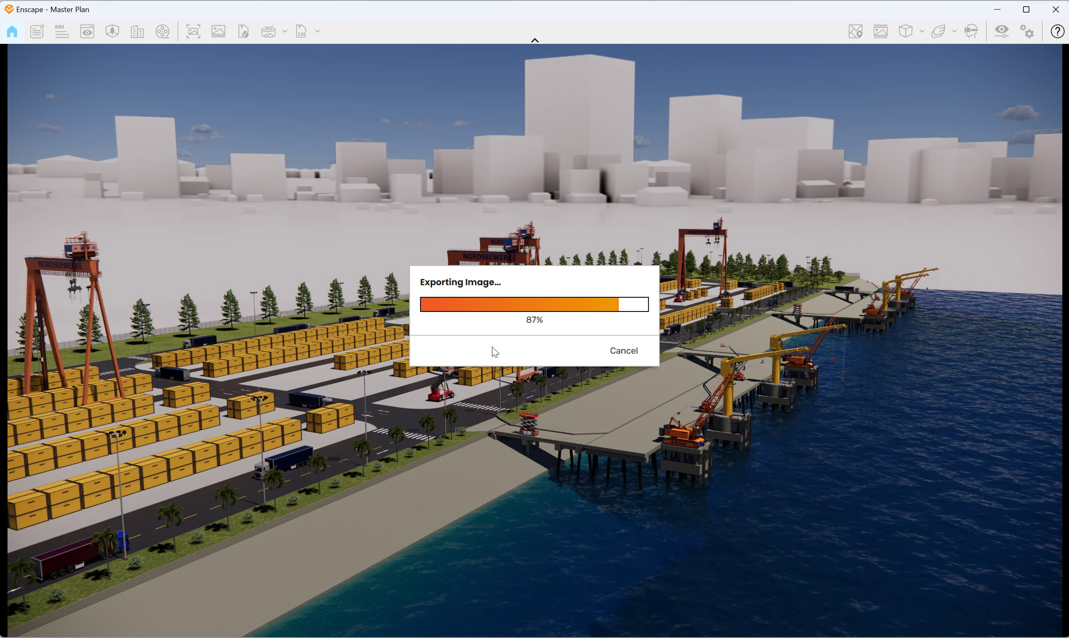
scroll(473, 464, "up", 3)
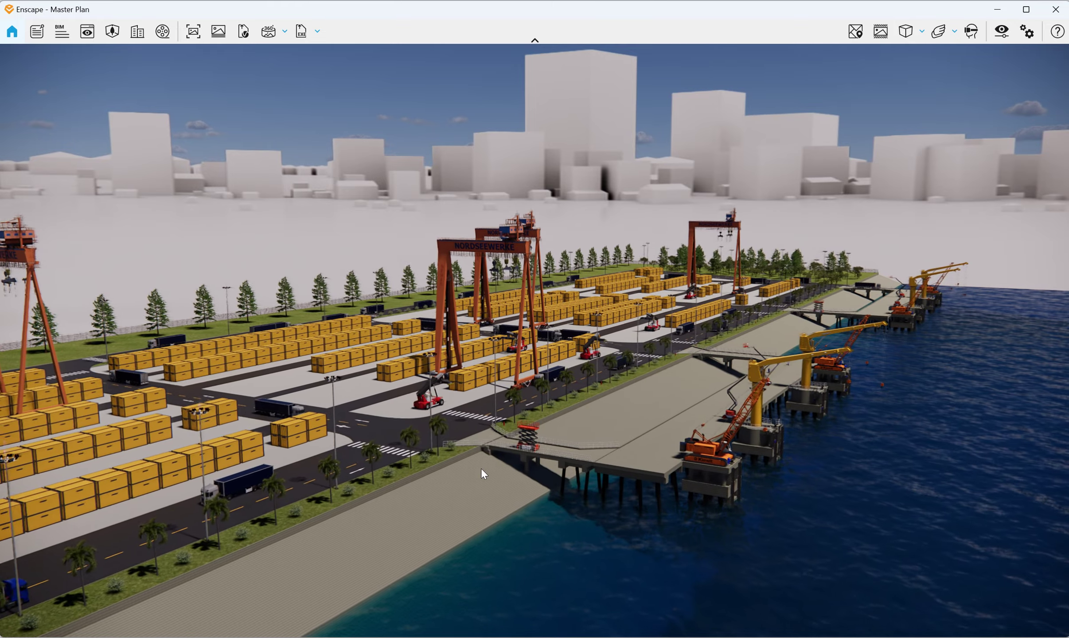
Step: Lower and orbit the camera to a side-on waterfront view, then open the Video Editor with V
right_click_drag(683, 459, 683, 399)
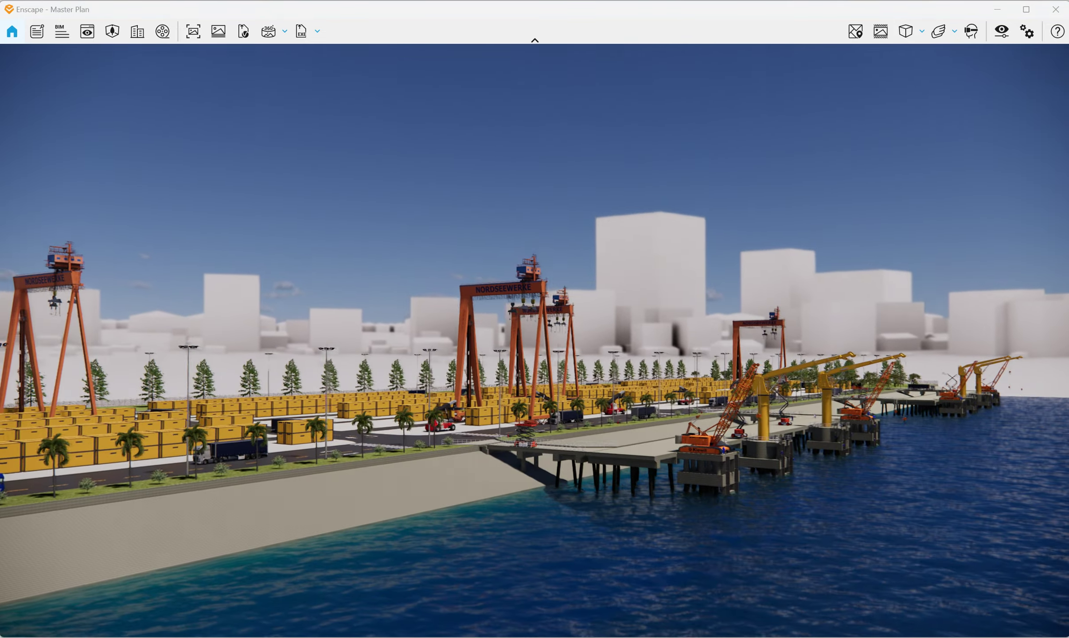
right_click_drag(668, 448, 630, 448)
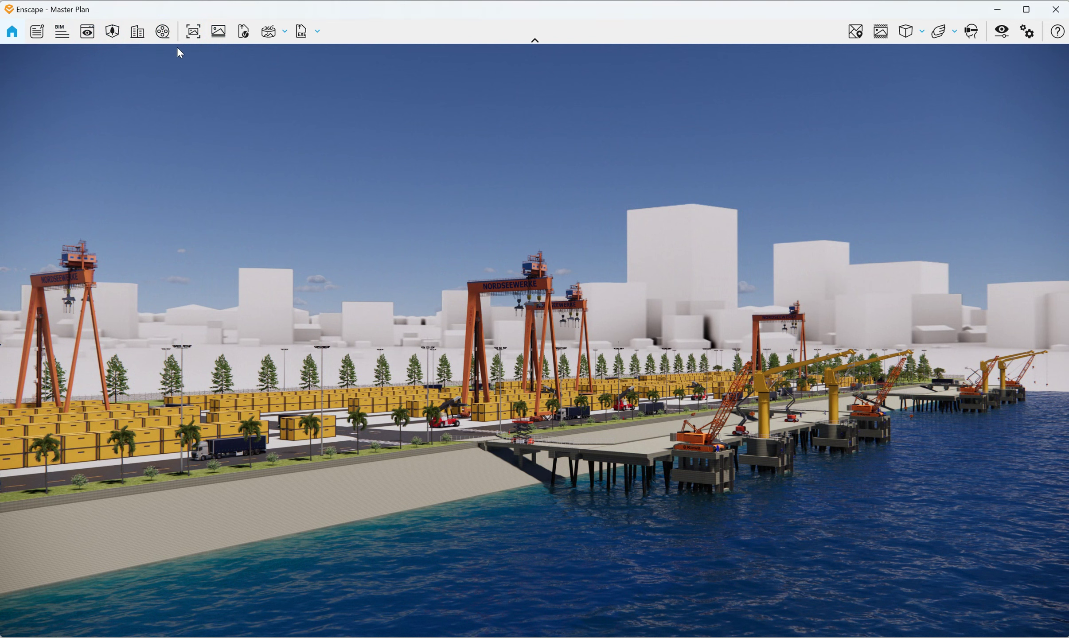
key("v")
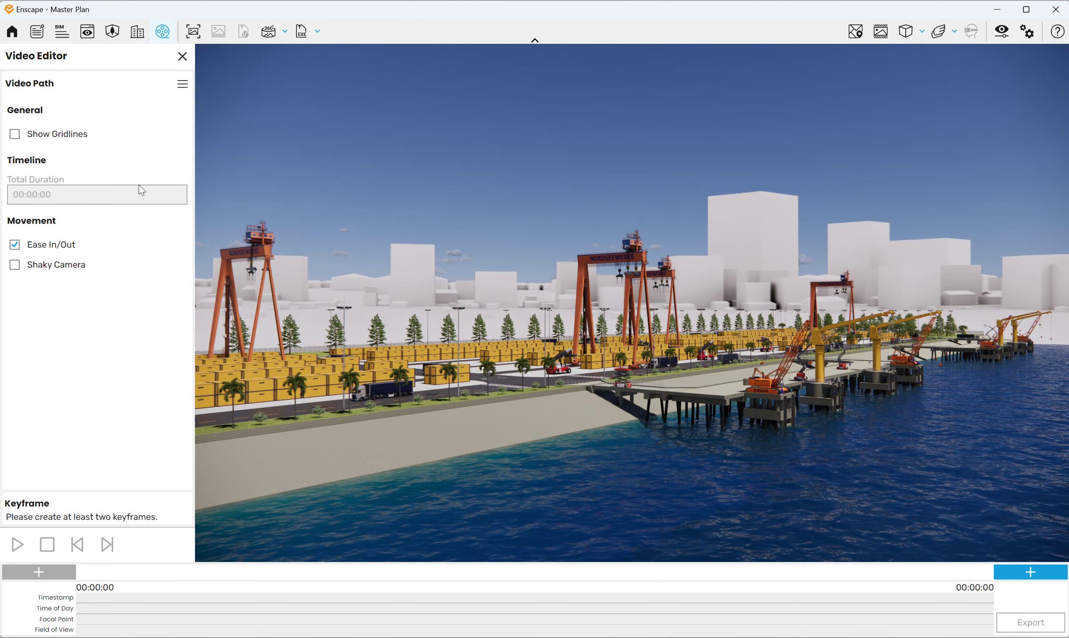
Step: Move the camera toward the cranes and turn on composition gridlines in the Video Editor
left_click(179, 93)
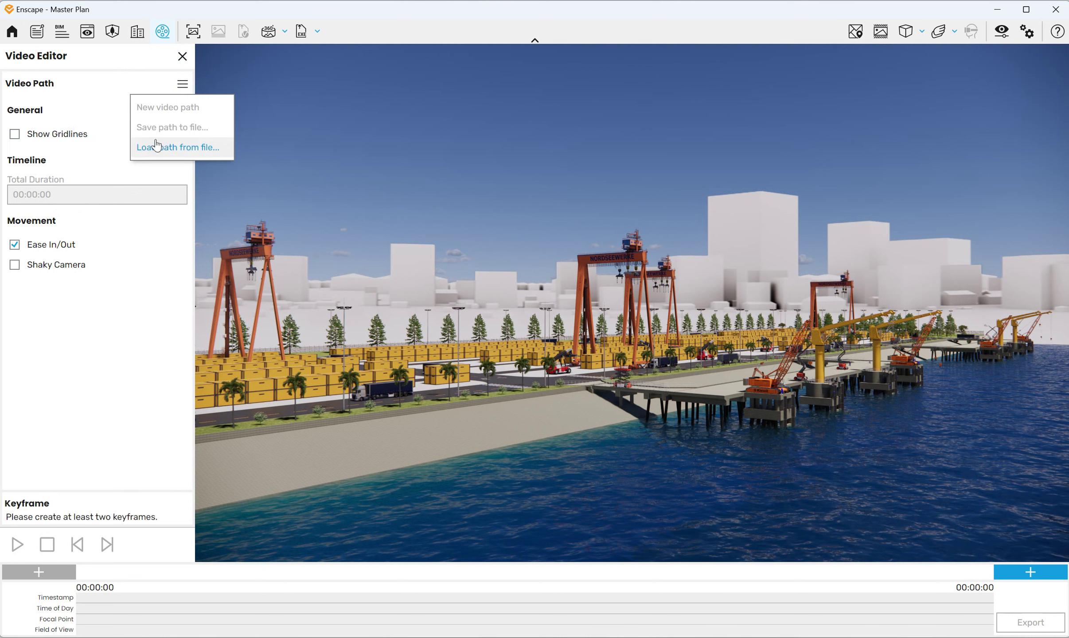
left_click(80, 349)
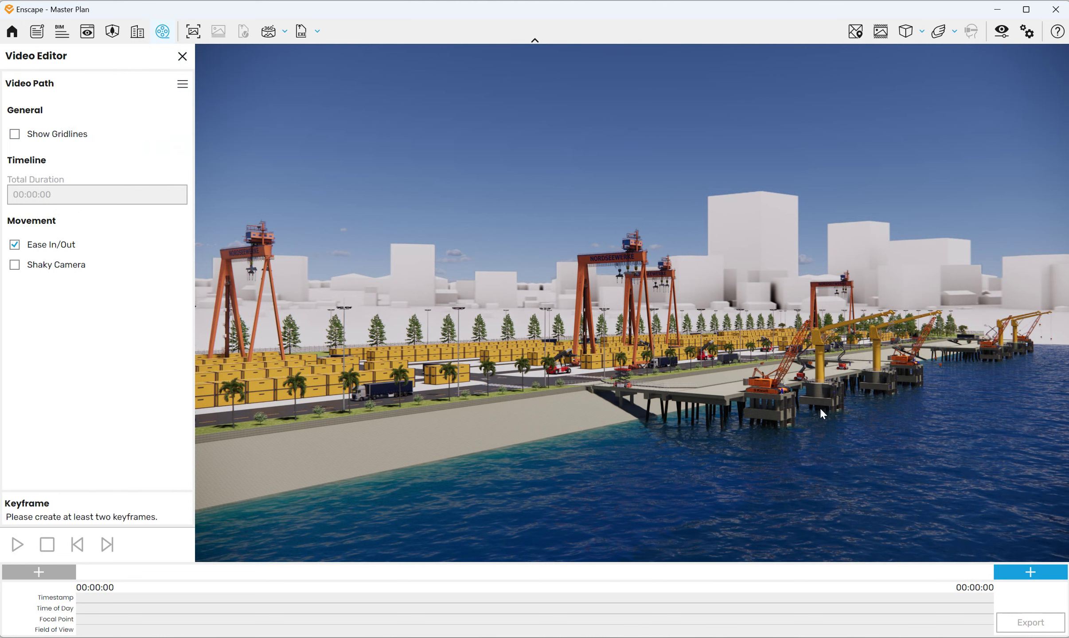
key("w")
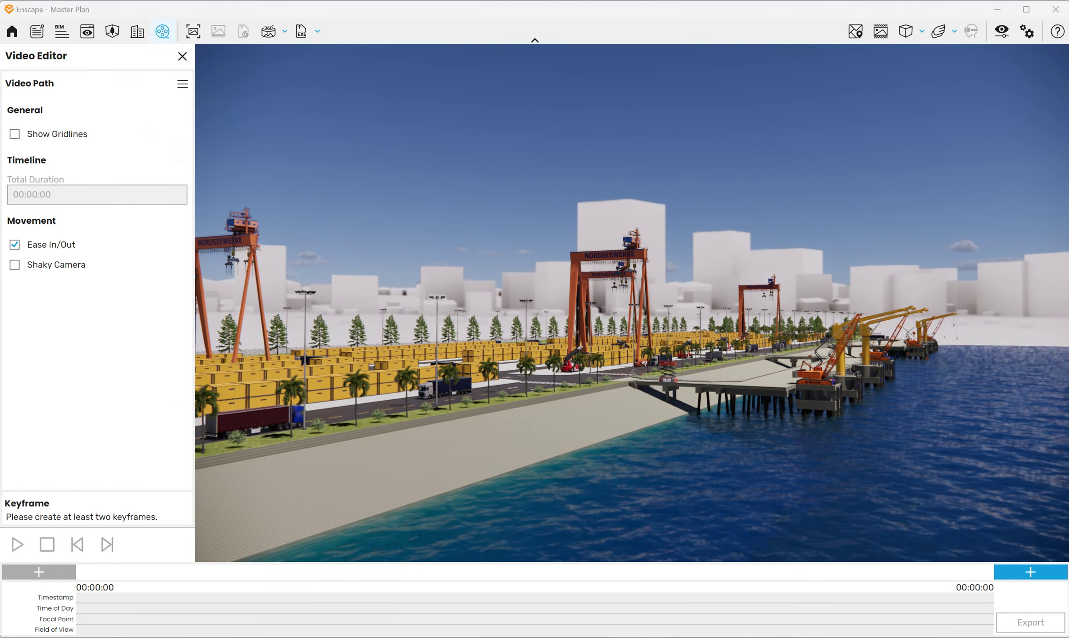
left_click(21, 137)
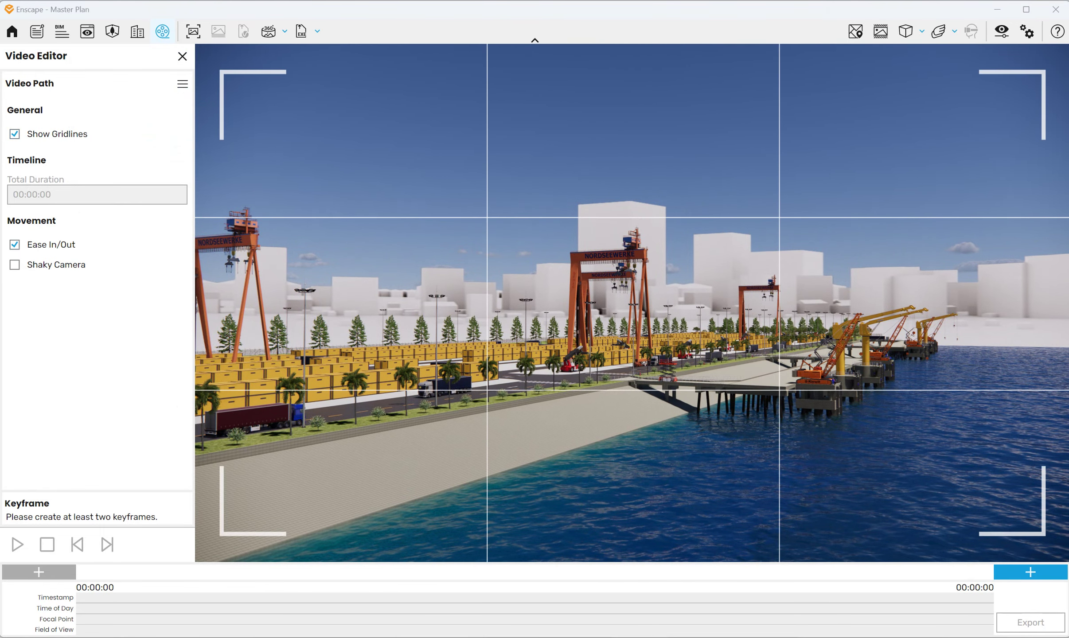
Step: Orbit and zoom to frame the low waterside starting shot of the quay, gantry cranes and pier
left_click_drag(704, 302, 727, 306)
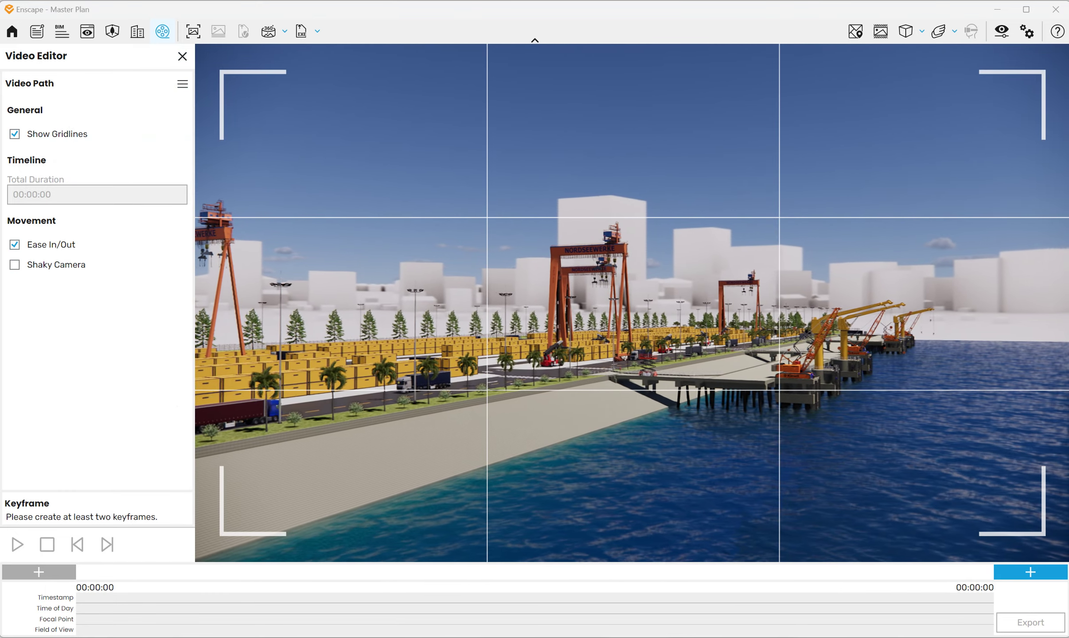
mouse_move(621, 302)
left_mouse_down()
mouse_move(691, 302)
mouse_move(576, 306)
mouse_move(576, 355)
left_mouse_up()
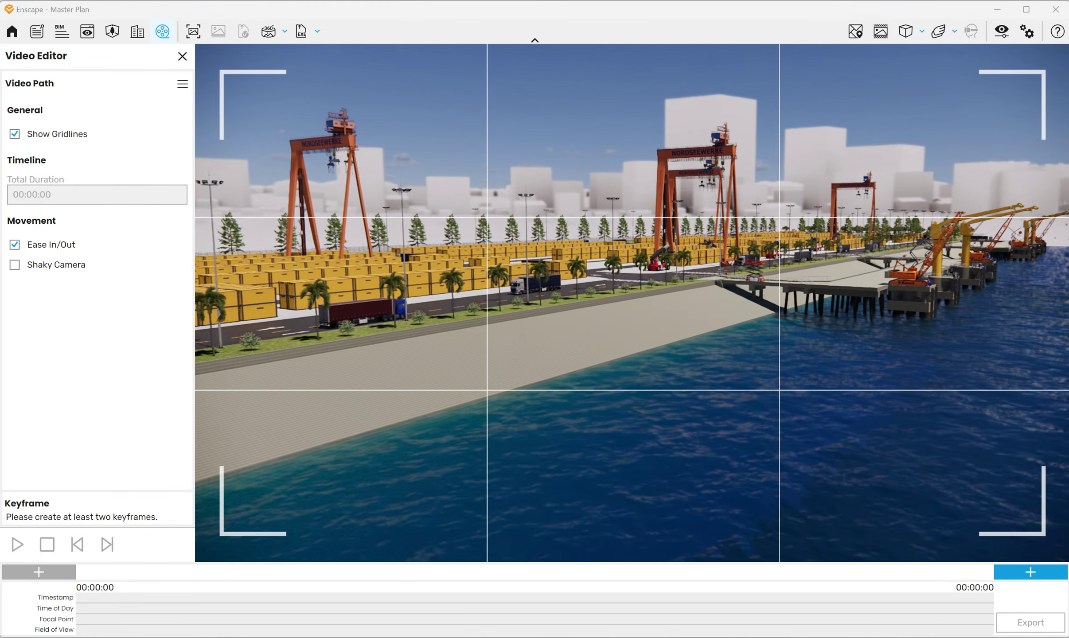
left_click_drag(577, 355, 594, 352)
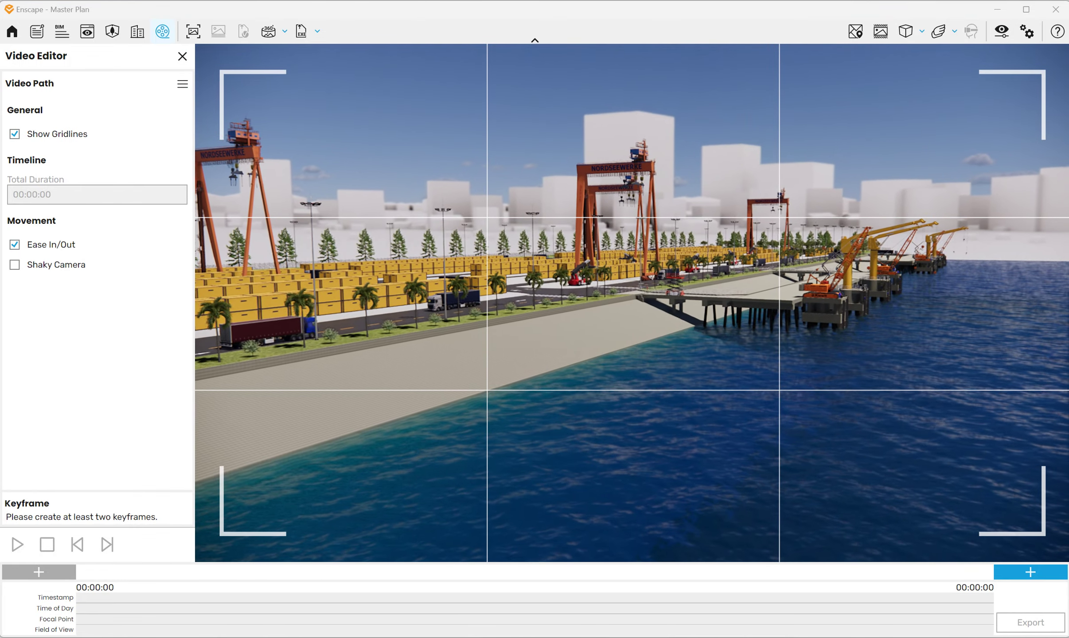
left_click_drag(687, 302, 696, 303)
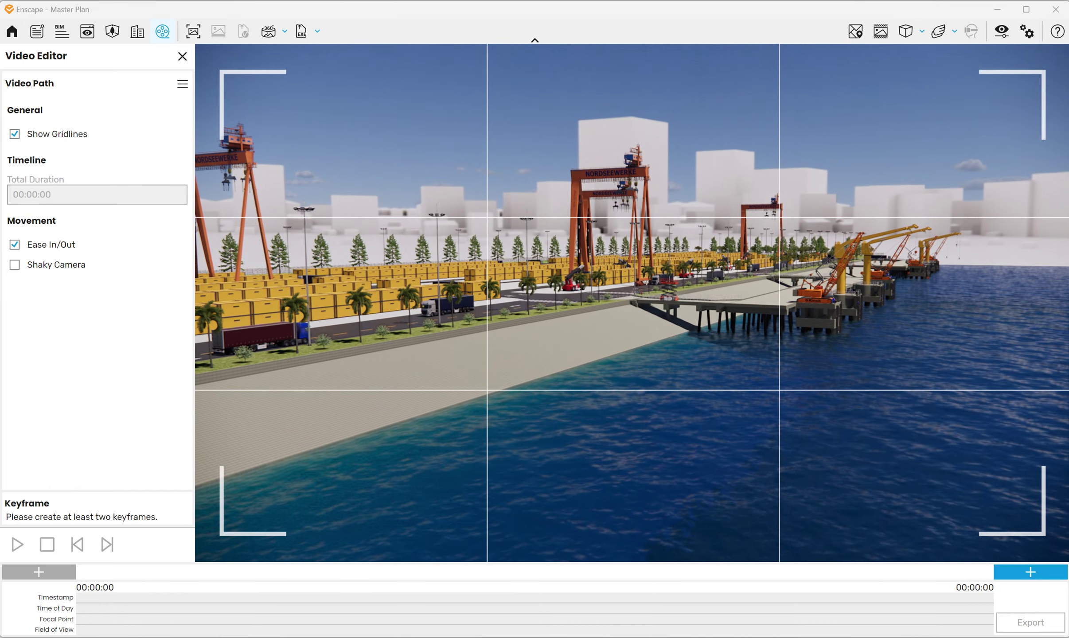
scroll(575, 217, "up", 3)
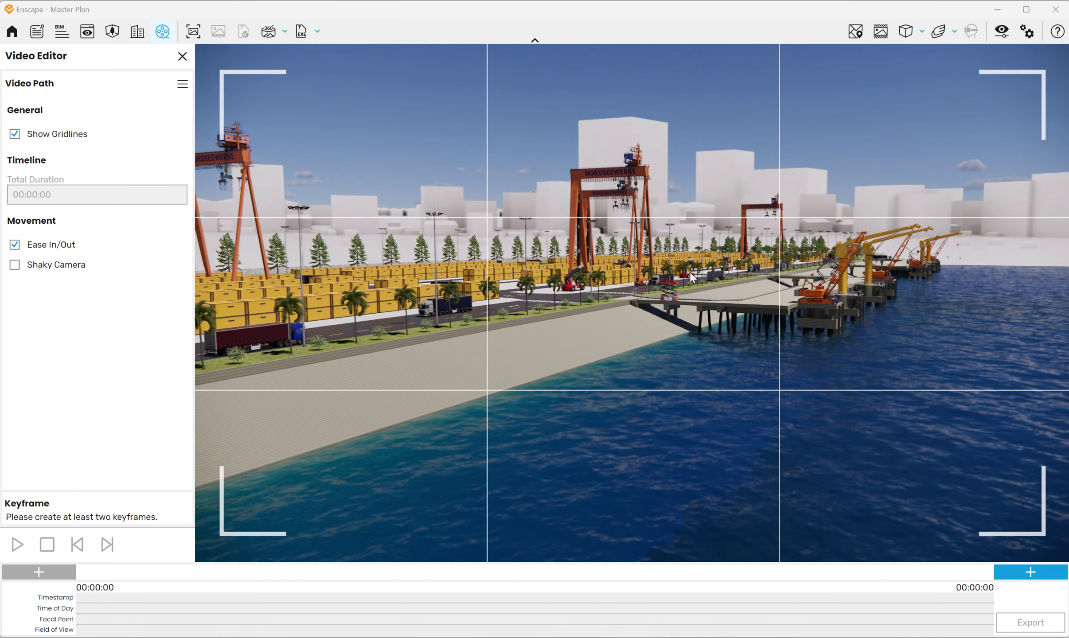
scroll(673, 290, "up", 3)
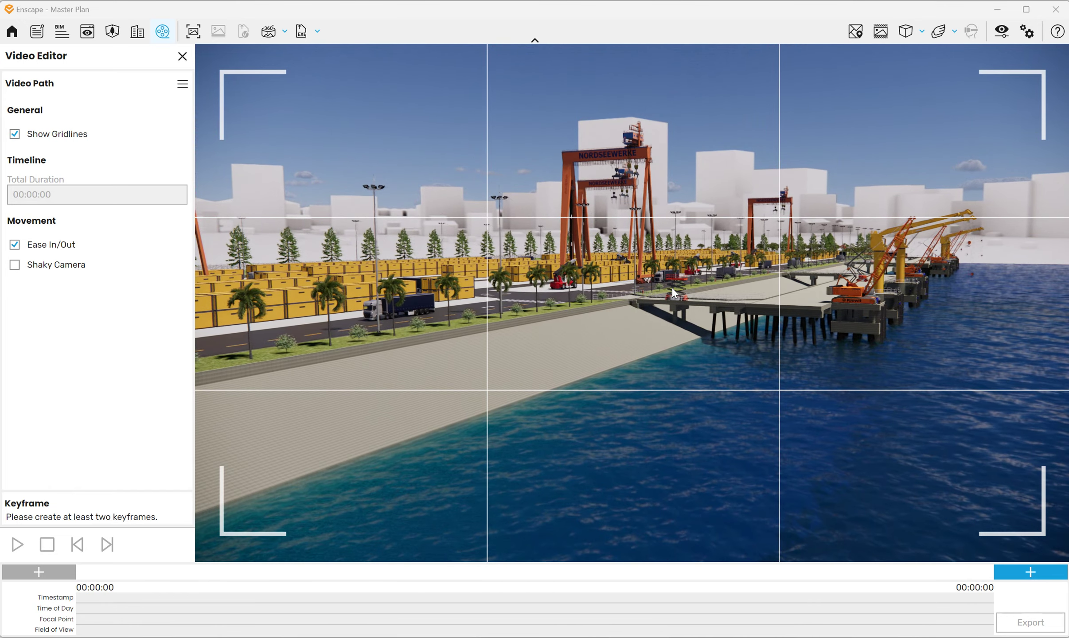
scroll(672, 288, "down", 3)
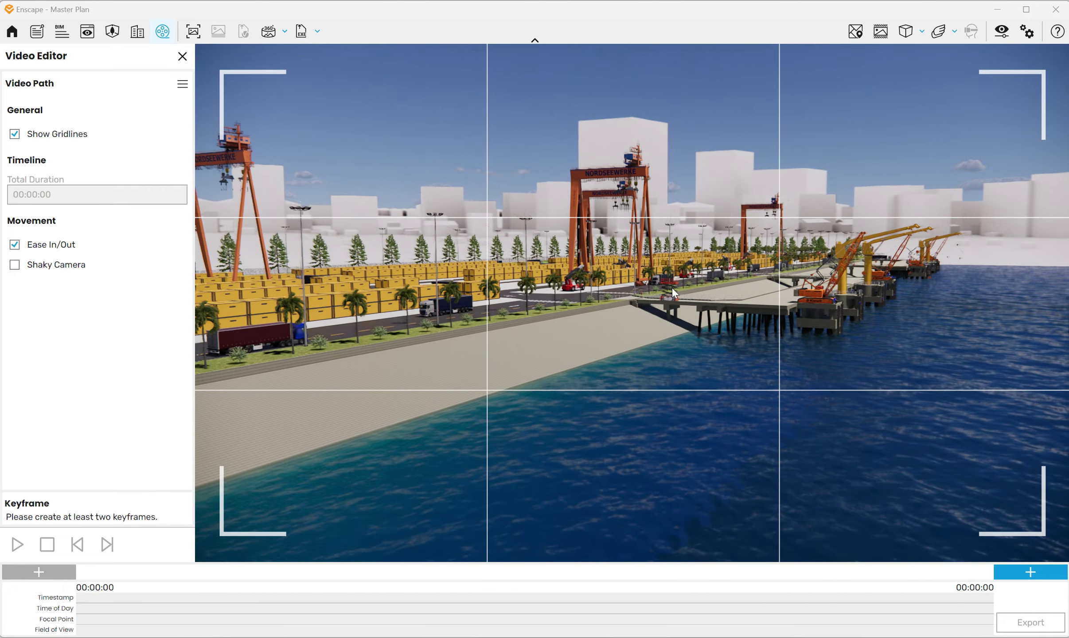
scroll(672, 286, "down", 4)
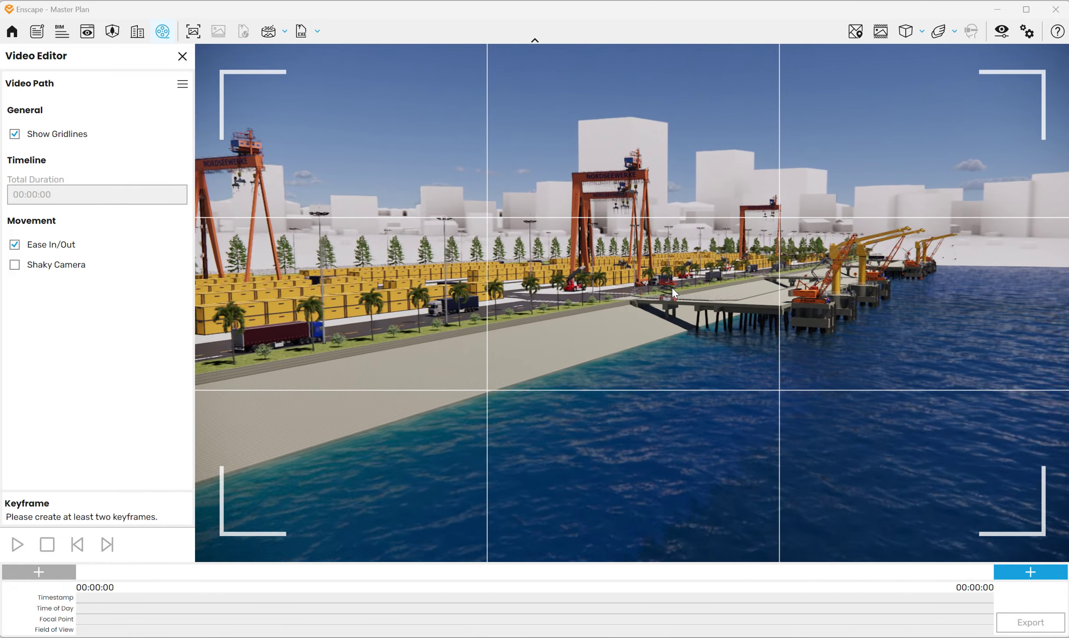
scroll(672, 290, "down", 2)
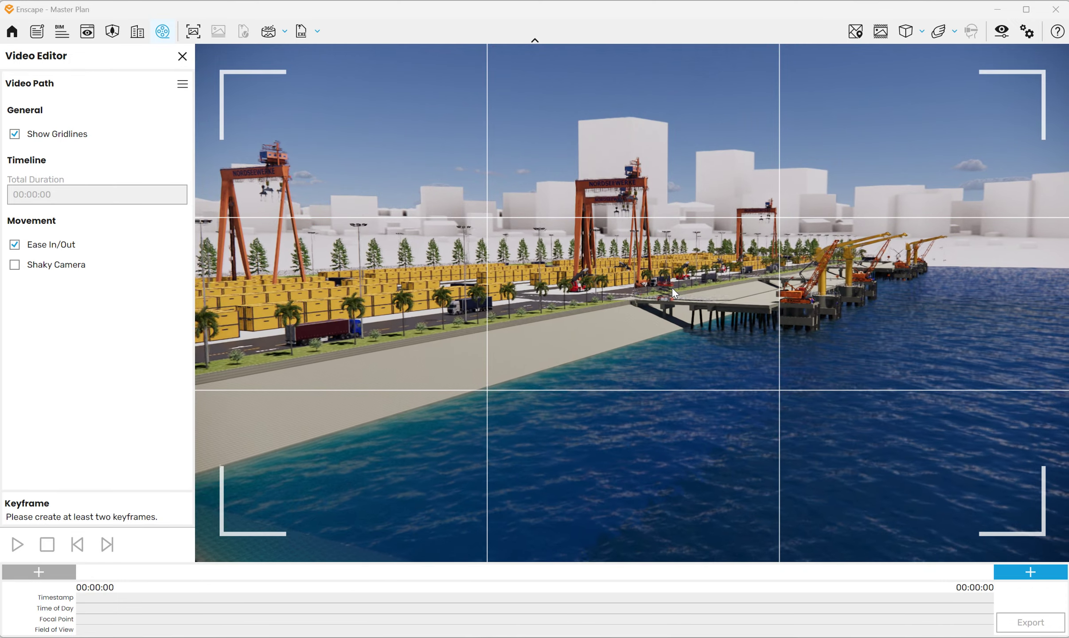
scroll(672, 264, "up", 3)
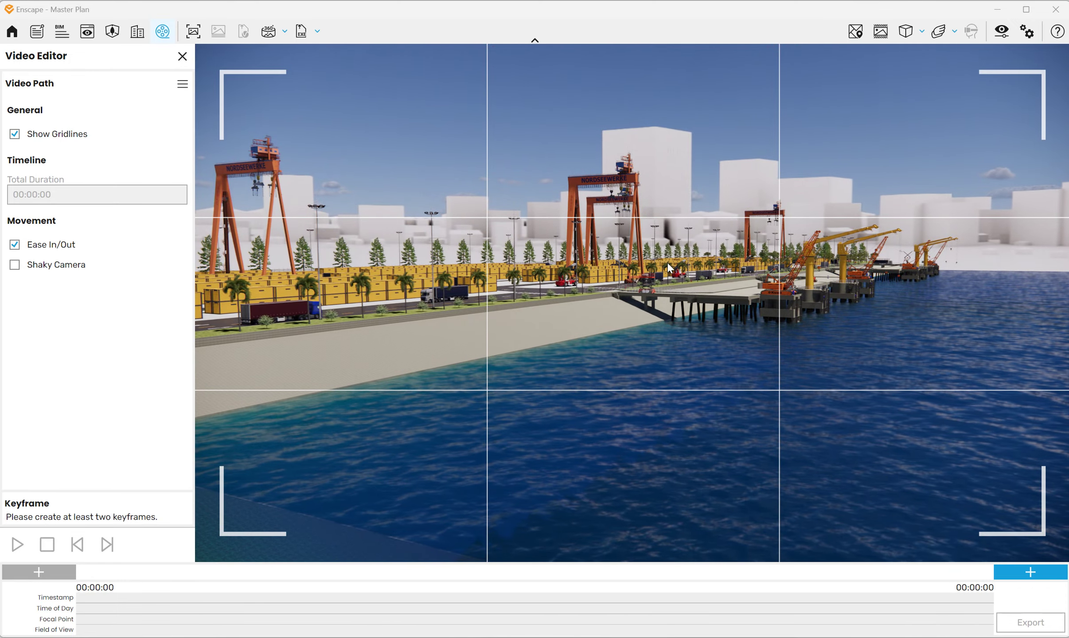
scroll(660, 259, "up", 2)
scroll(649, 253, "up", 2)
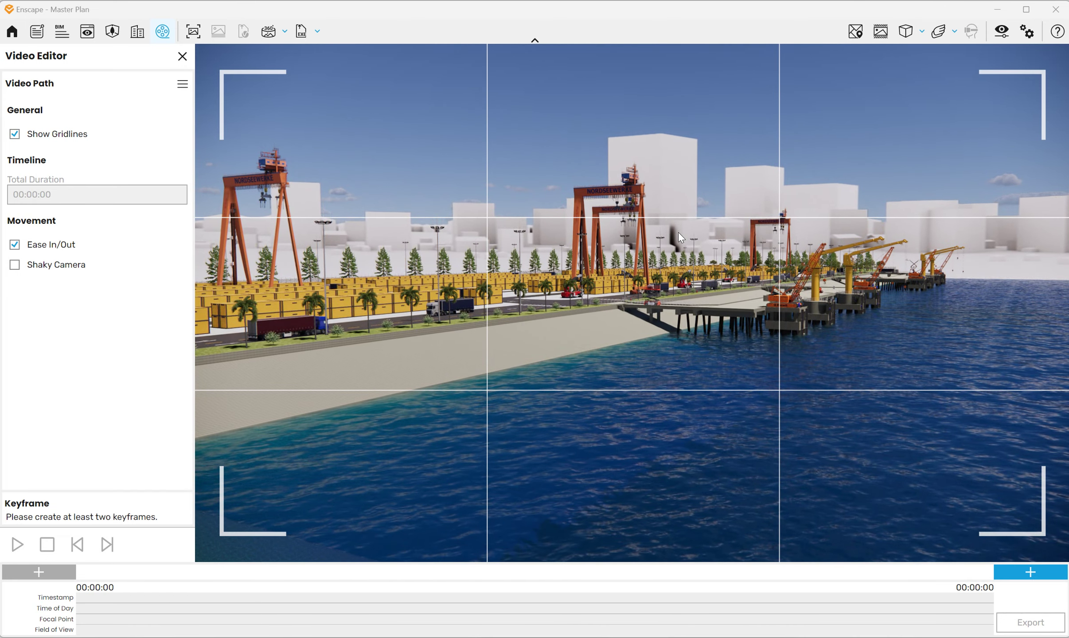
scroll(682, 238, "up", 1)
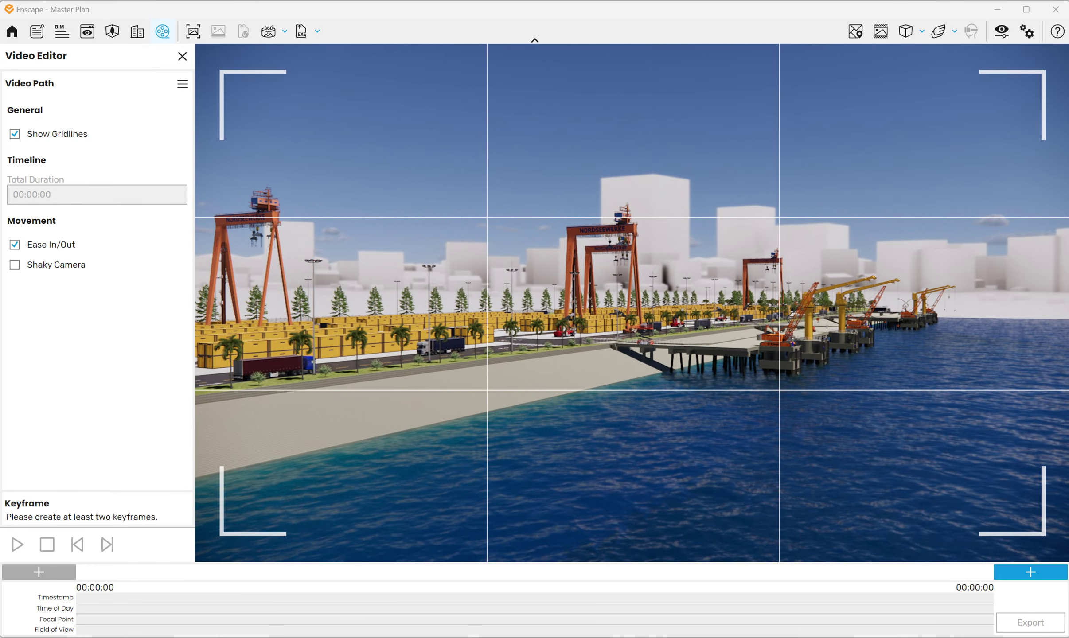
scroll(357, 233, "down", 2)
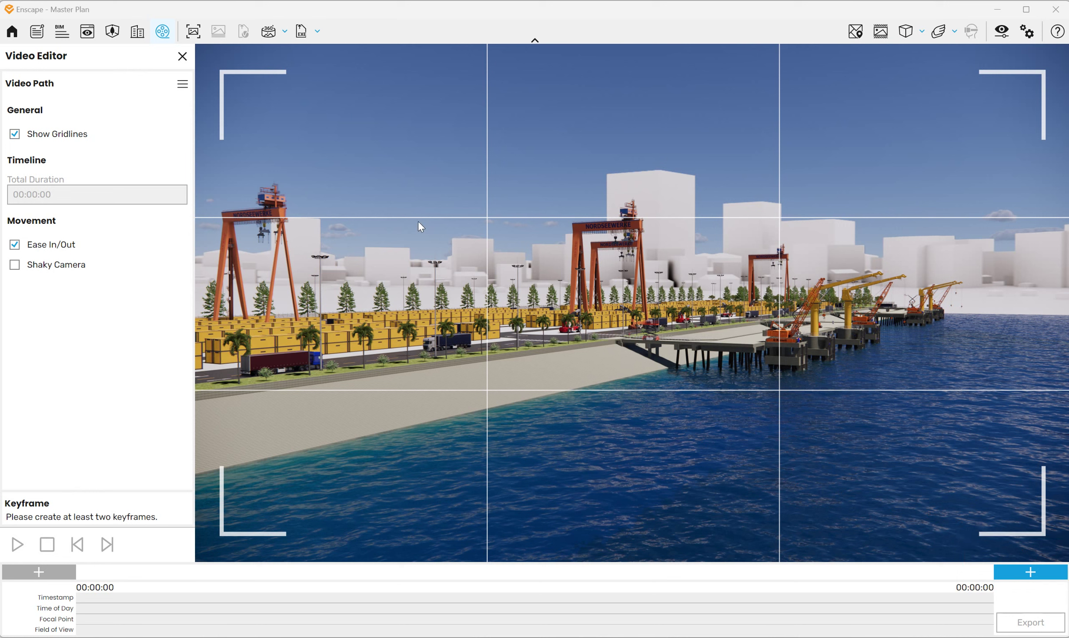
Step: Add keyframes before and after flying forward, making a 48-second path, then orbit closer to the pier
left_click(1028, 568)
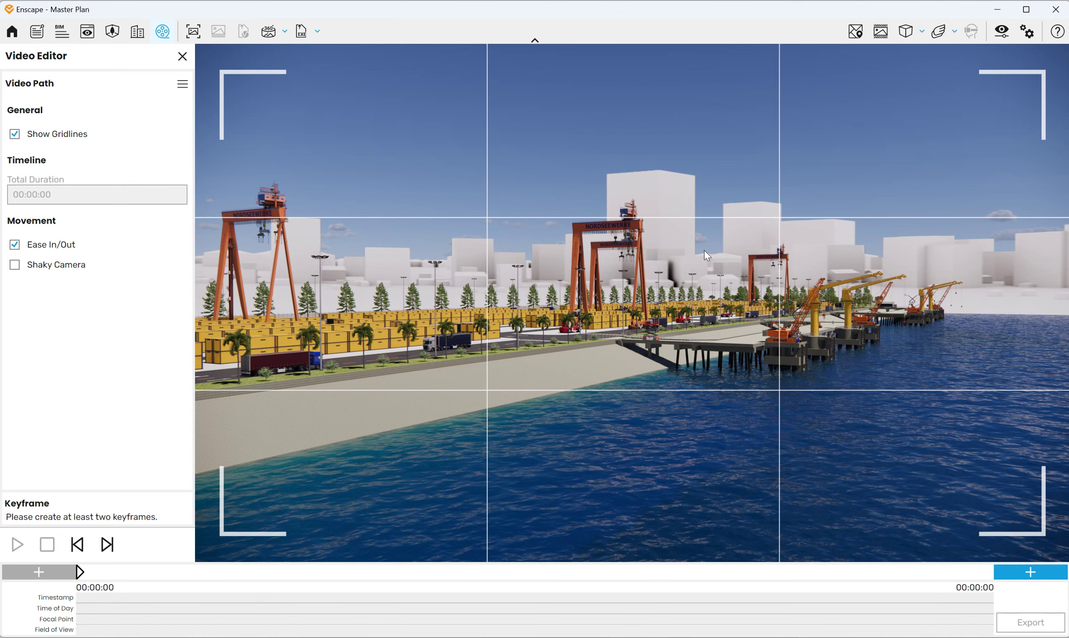
key("w")
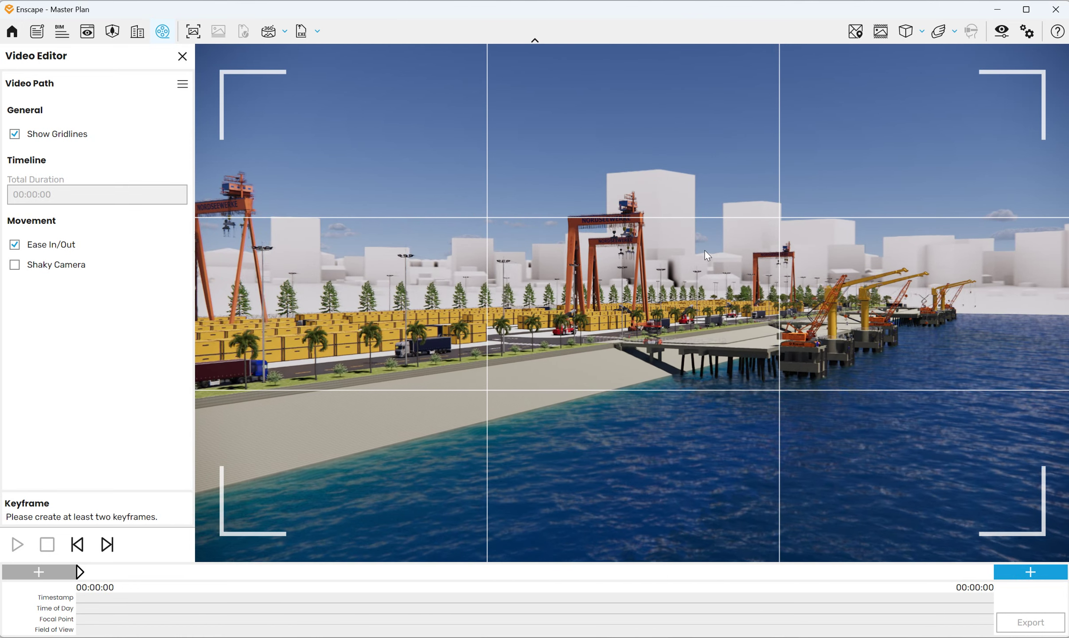
key("w")
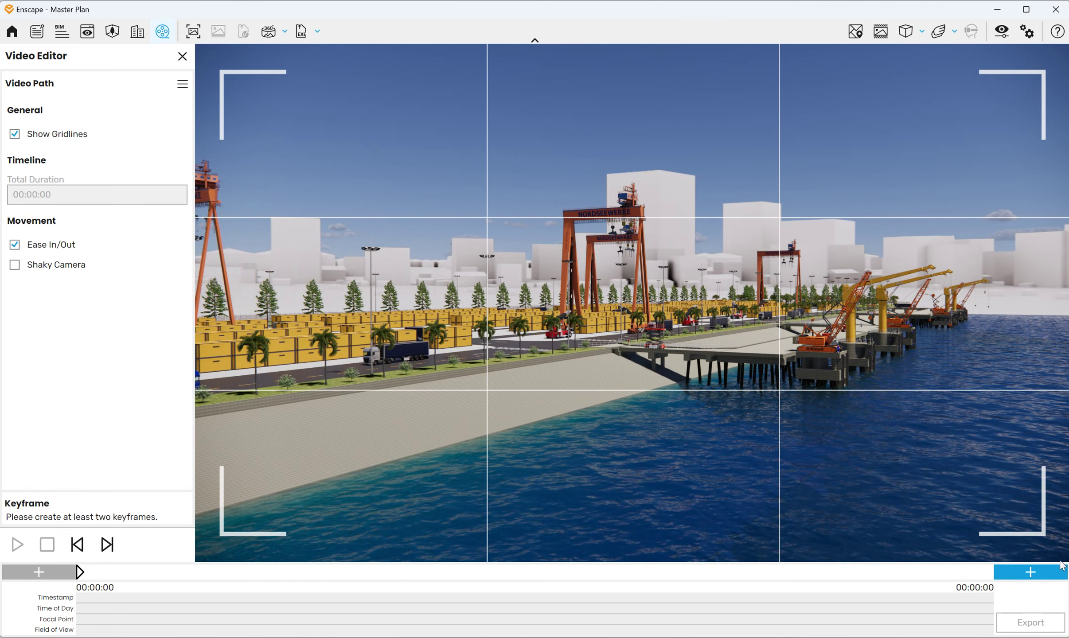
left_click(1039, 572)
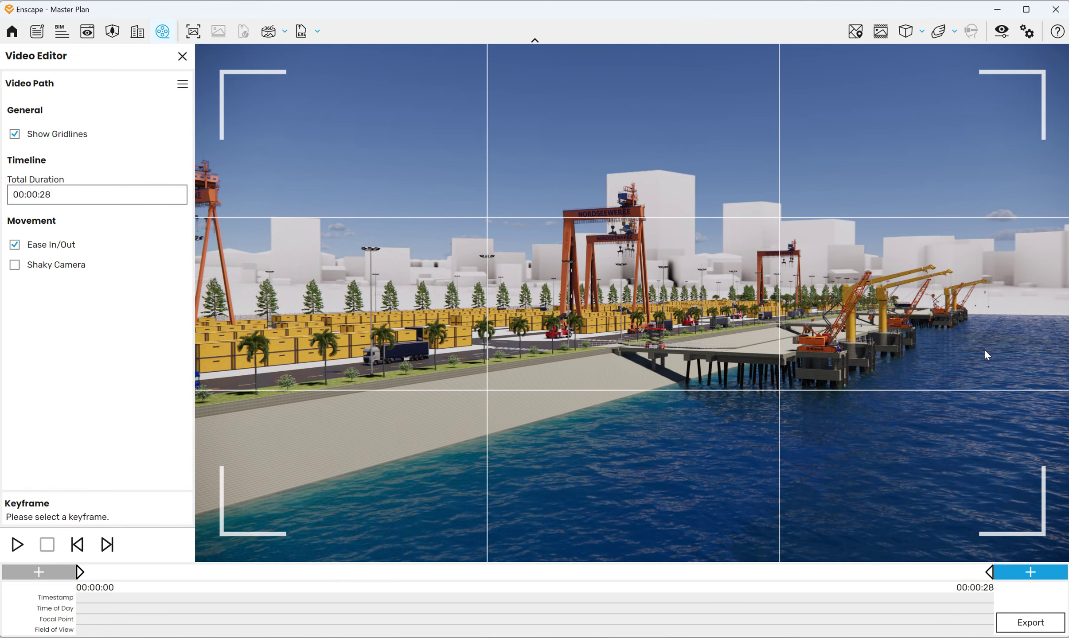
right_click_drag(984, 354, 869, 334)
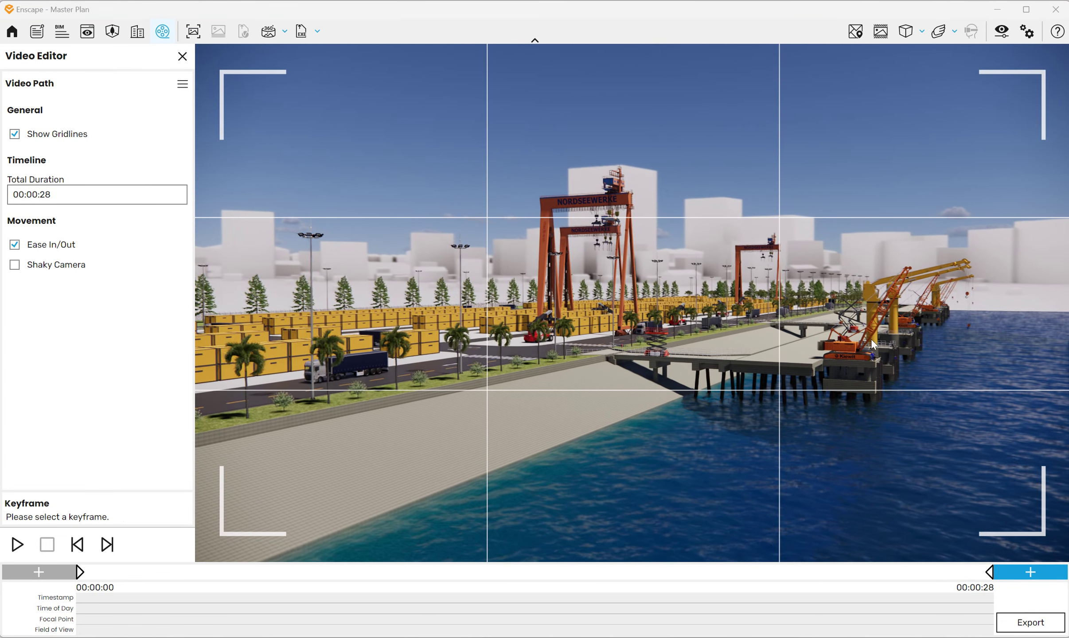
scroll(892, 315, "up", 3)
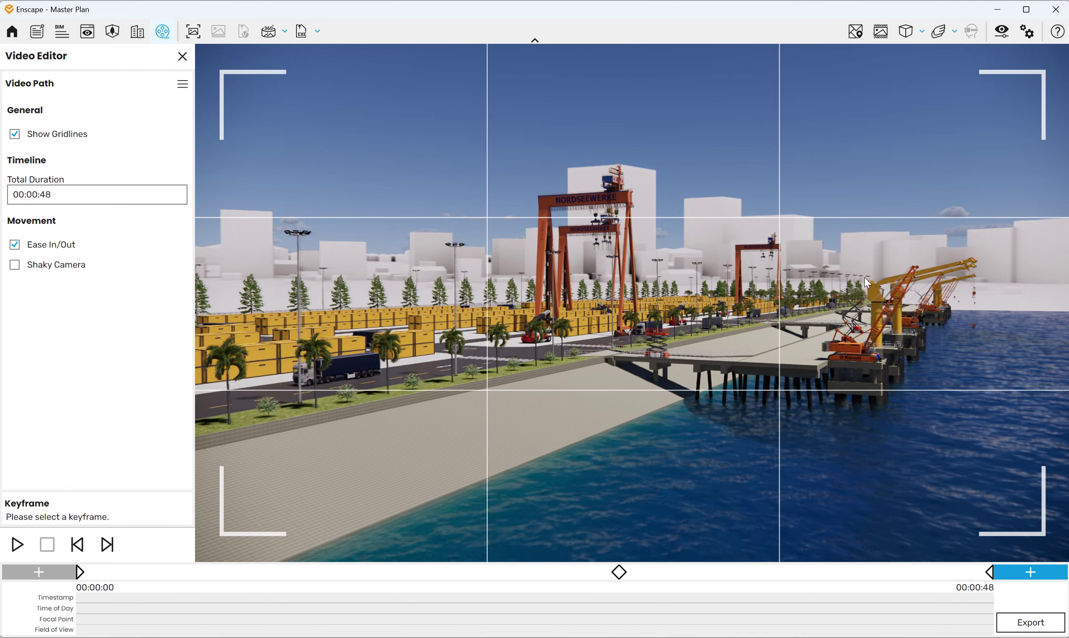
scroll(849, 302, "up", 5)
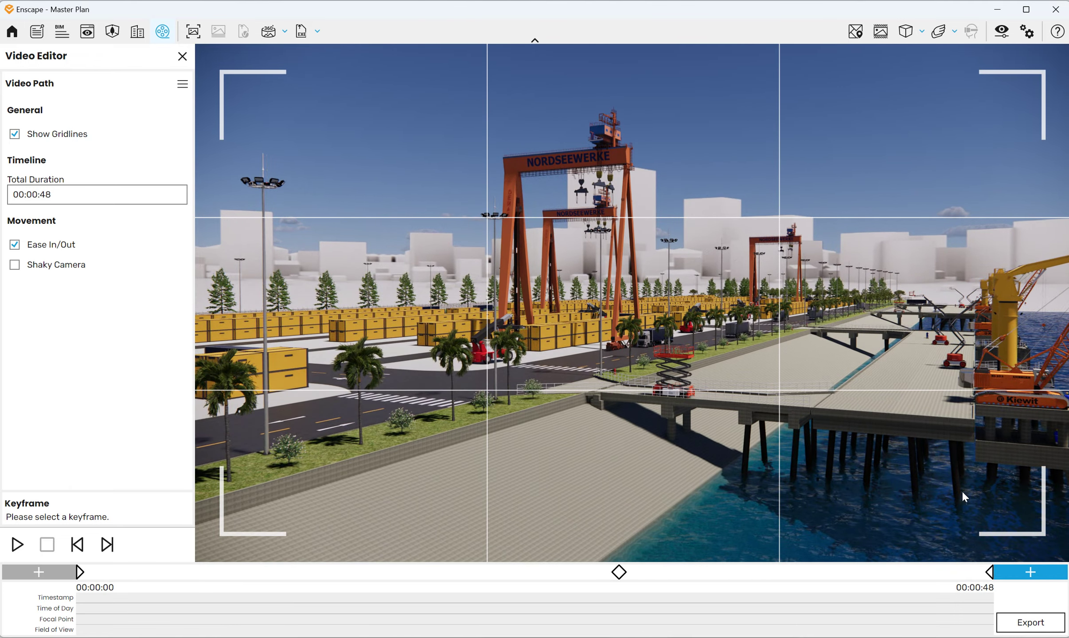
Step: Add a keyframe and strafe the camera along the waterfront toward the cranes
left_click(1028, 572)
key("d")
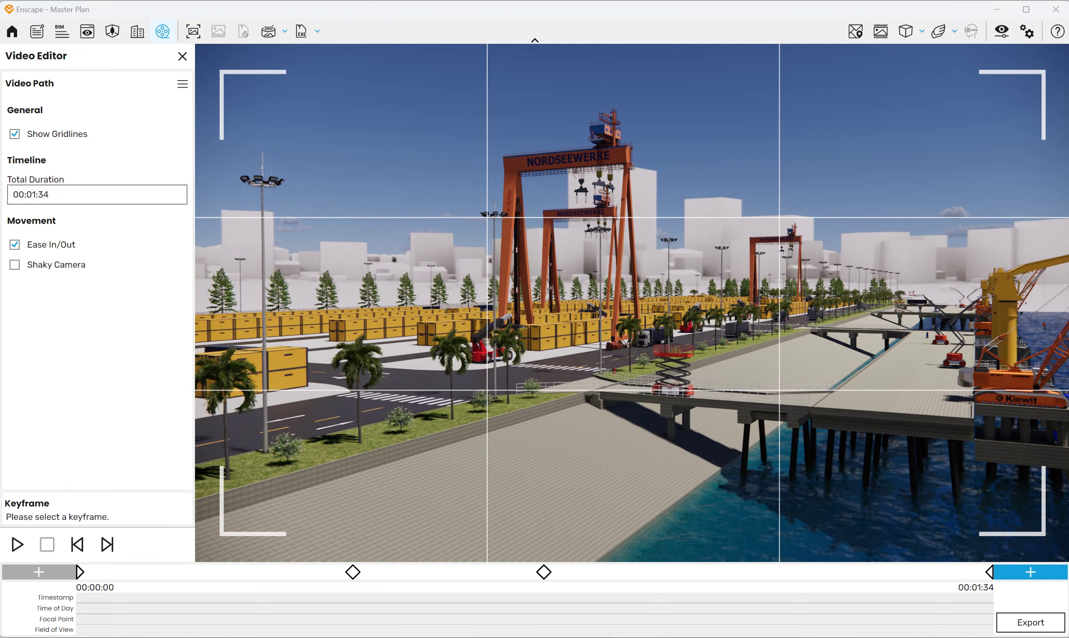
key("a")
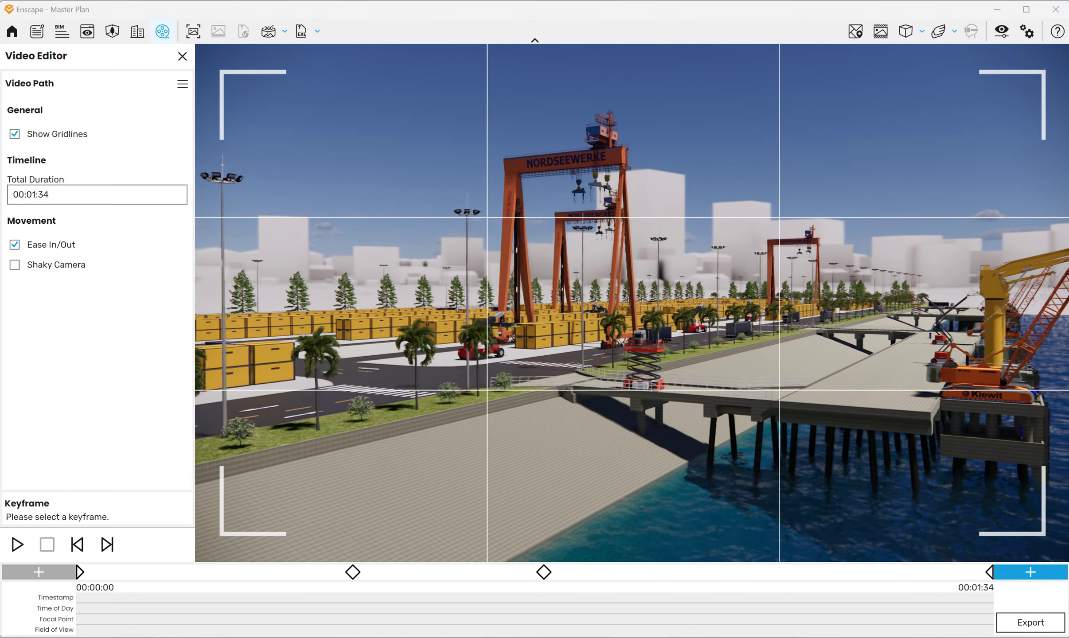
key("d")
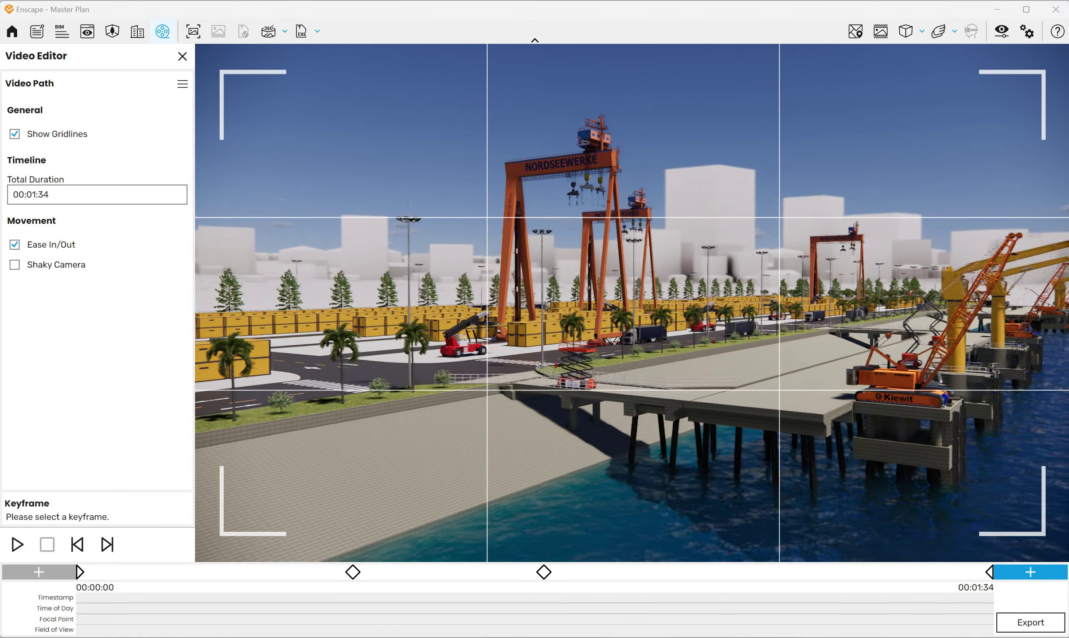
key("d")
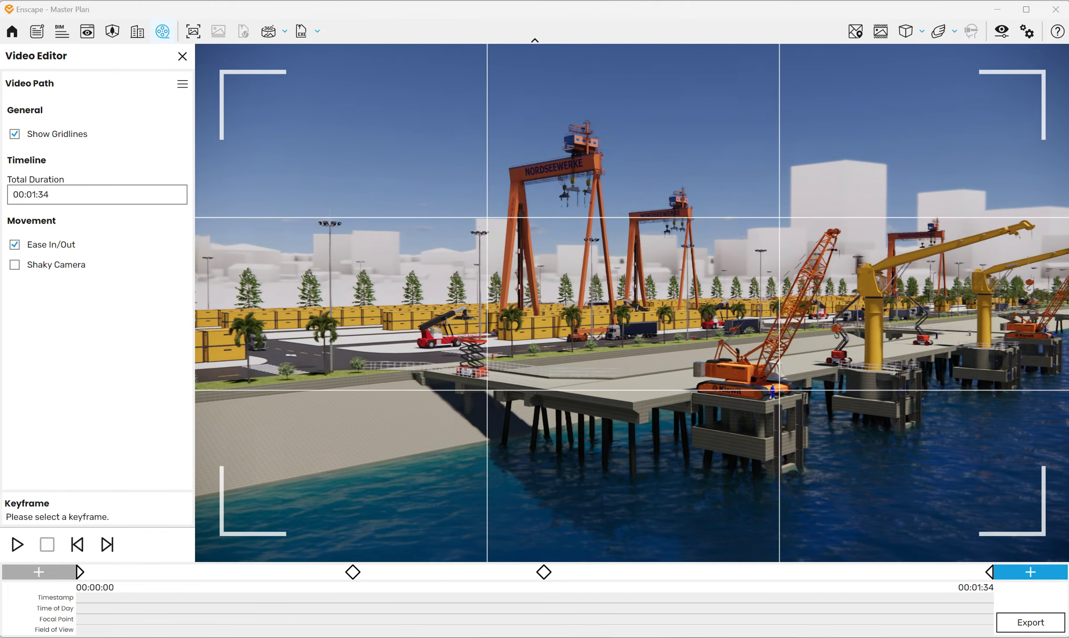
Step: Add keyframes while moving past the crawler crane along the pier, extending the path to 00:03:50
left_click(1019, 573)
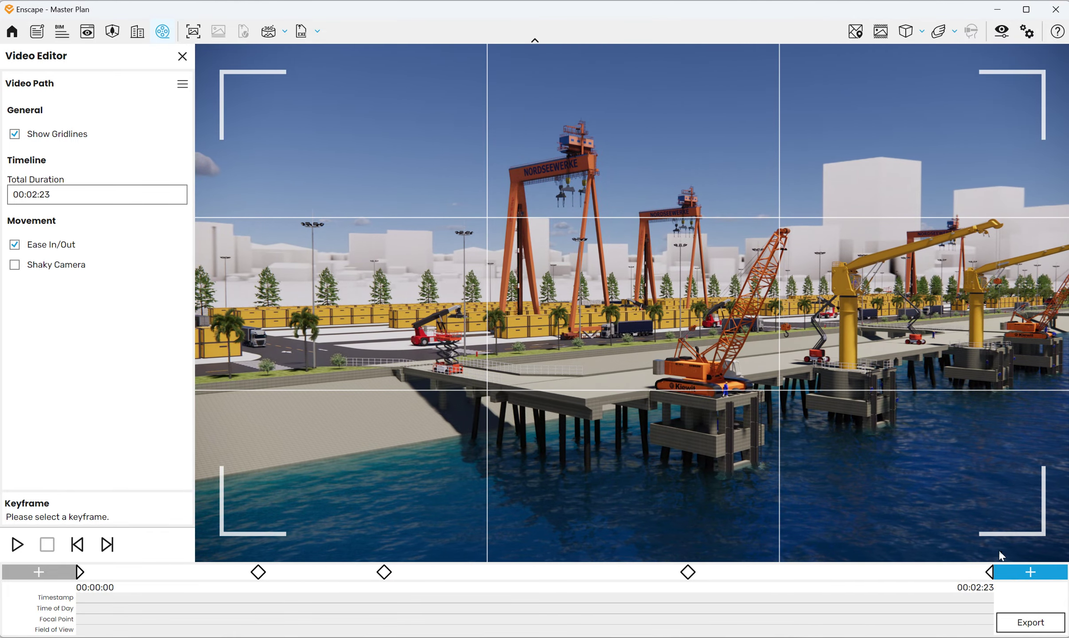
key("d")
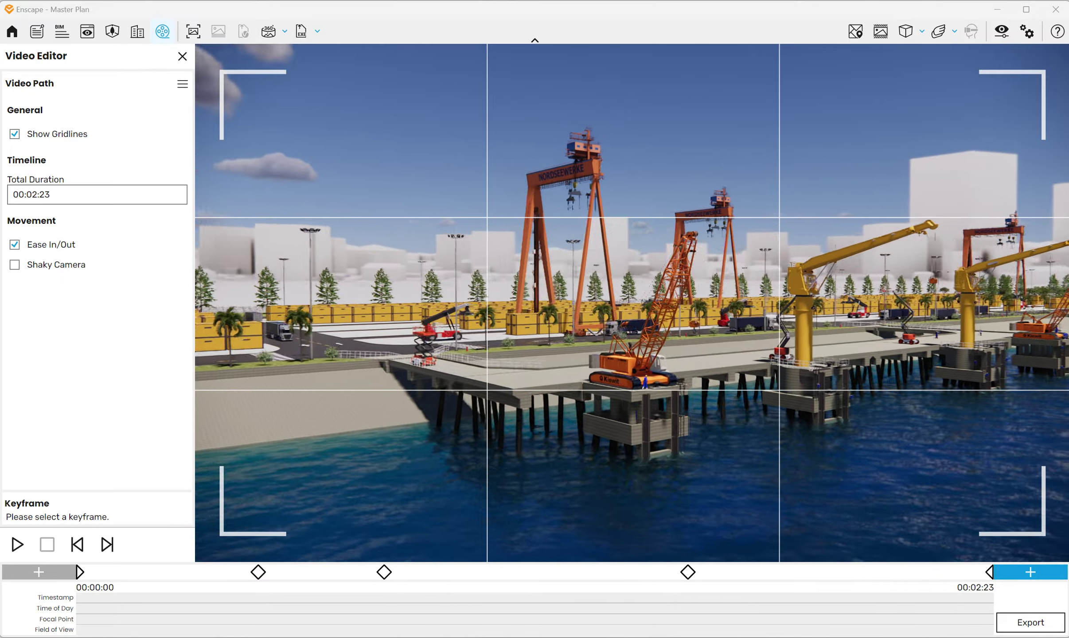
key("d")
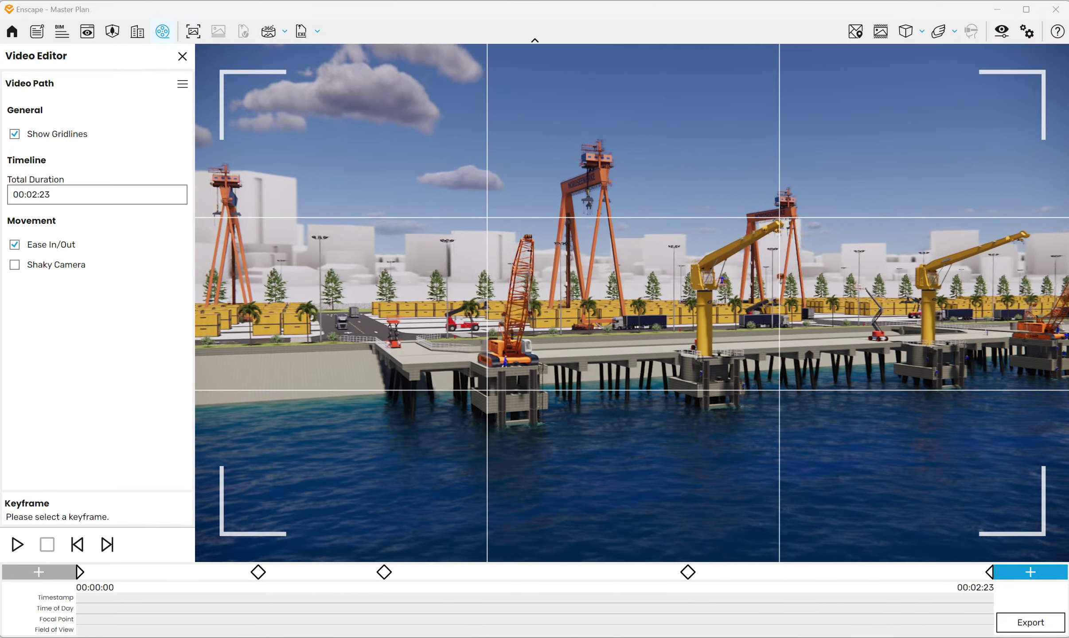
key("d")
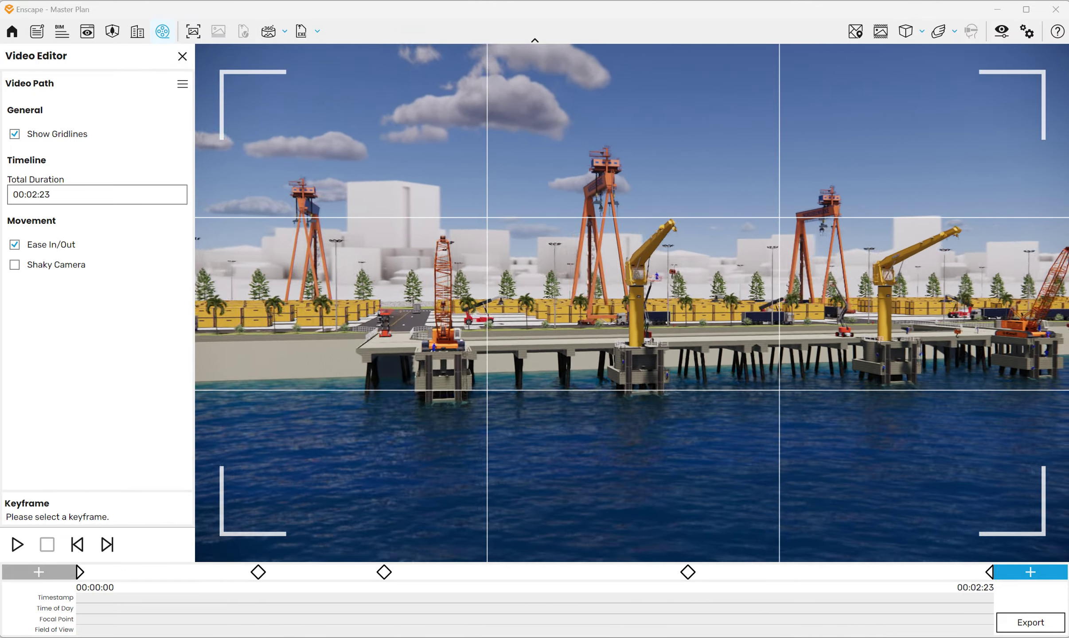
key("d")
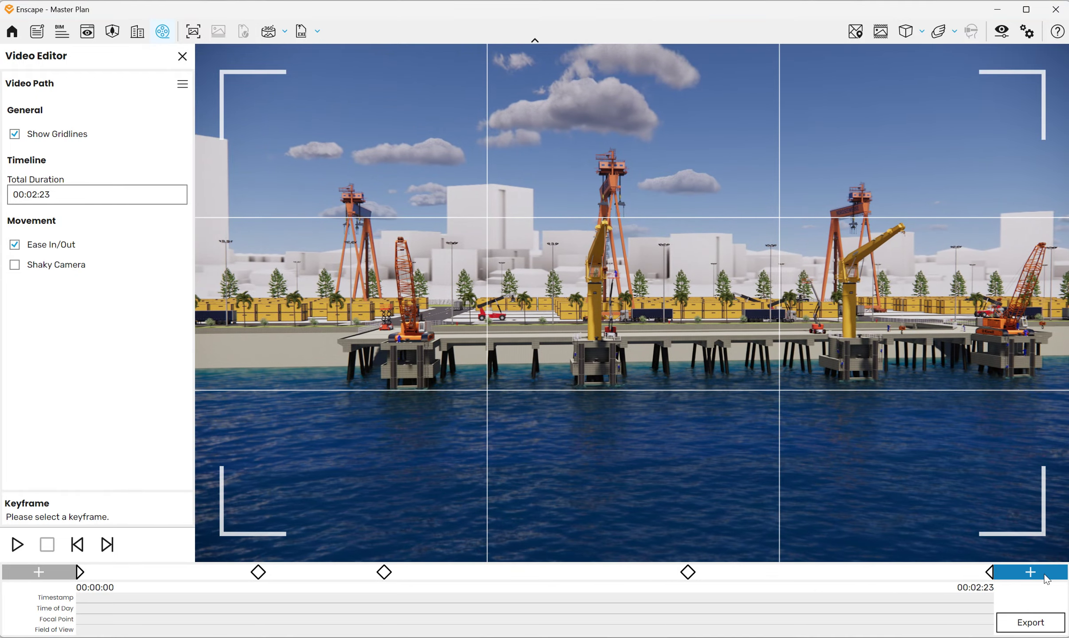
left_click(1030, 572)
right_click_drag(984, 359, 931, 359)
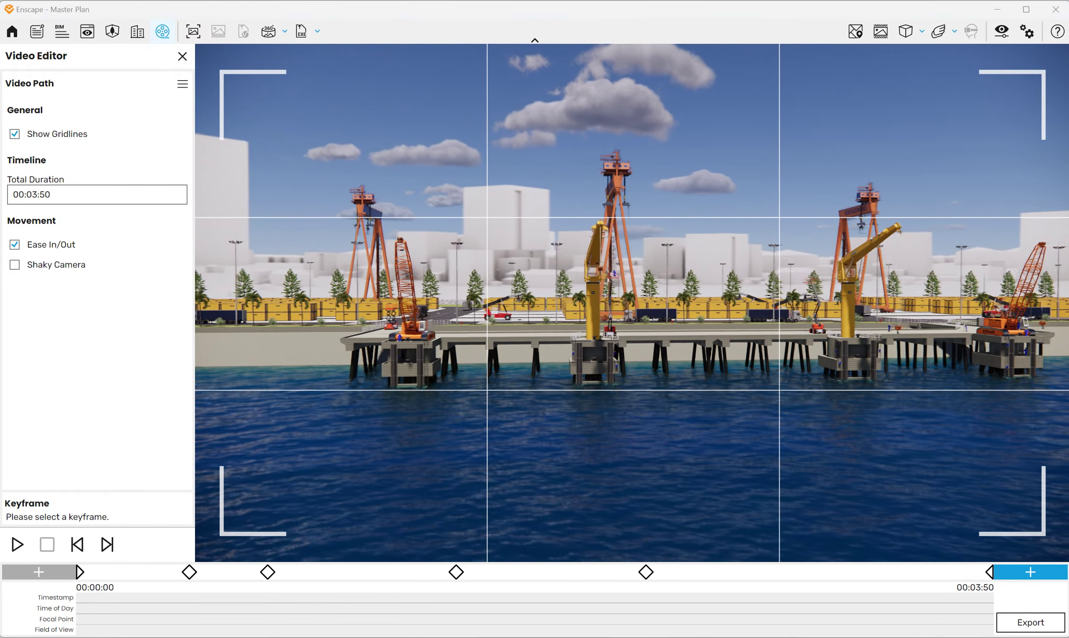
key("d")
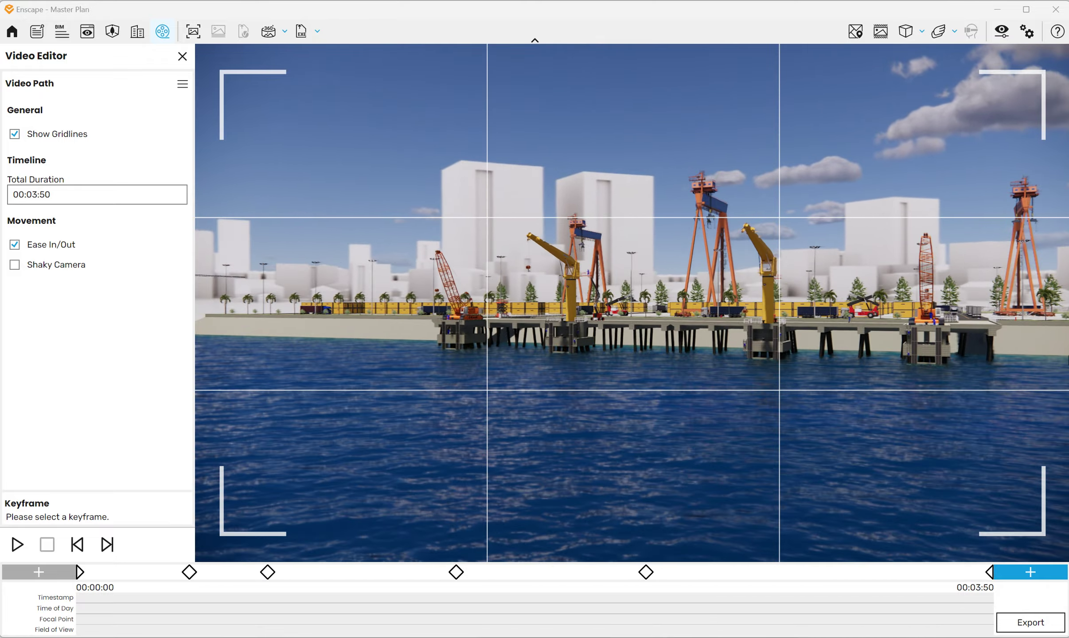
Step: Fly toward the pier and cranes, adding four more keyframes at new camera angles
left_click(1030, 572)
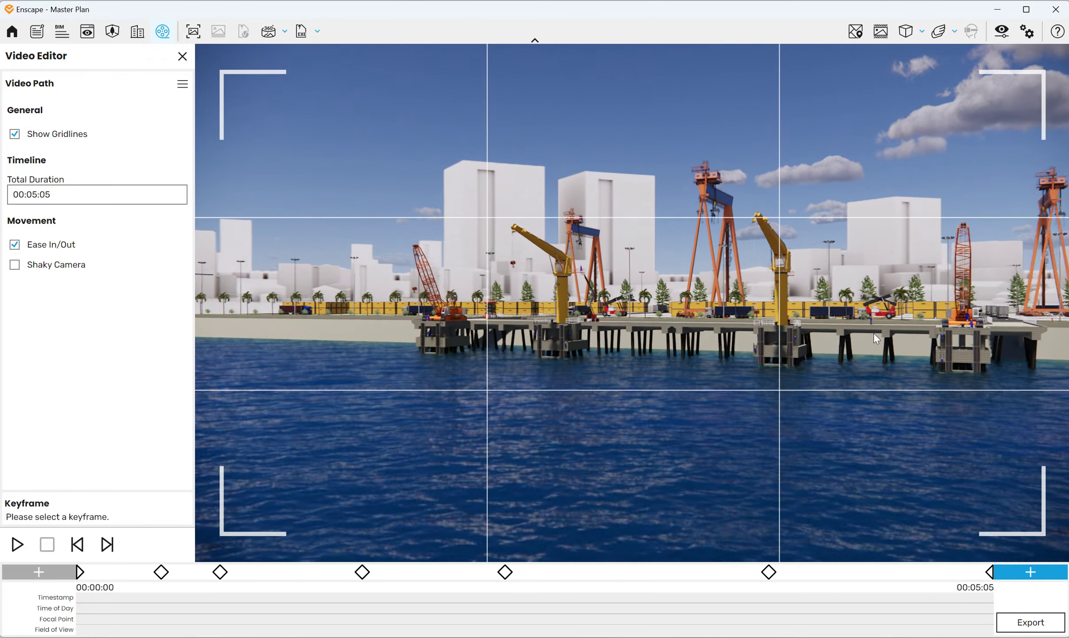
key("w")
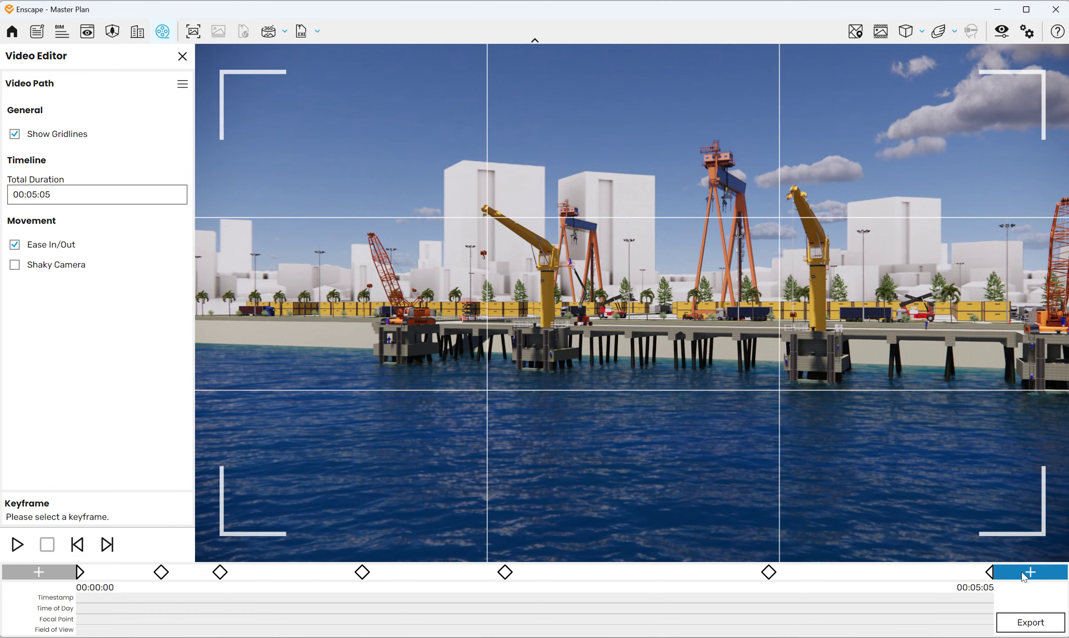
key("w")
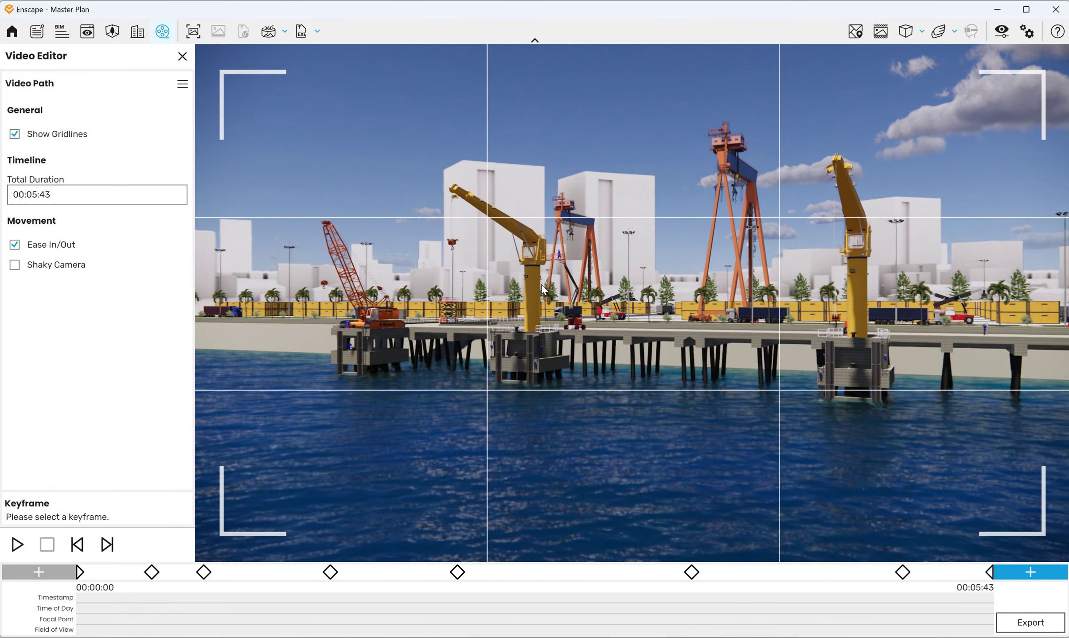
key("w")
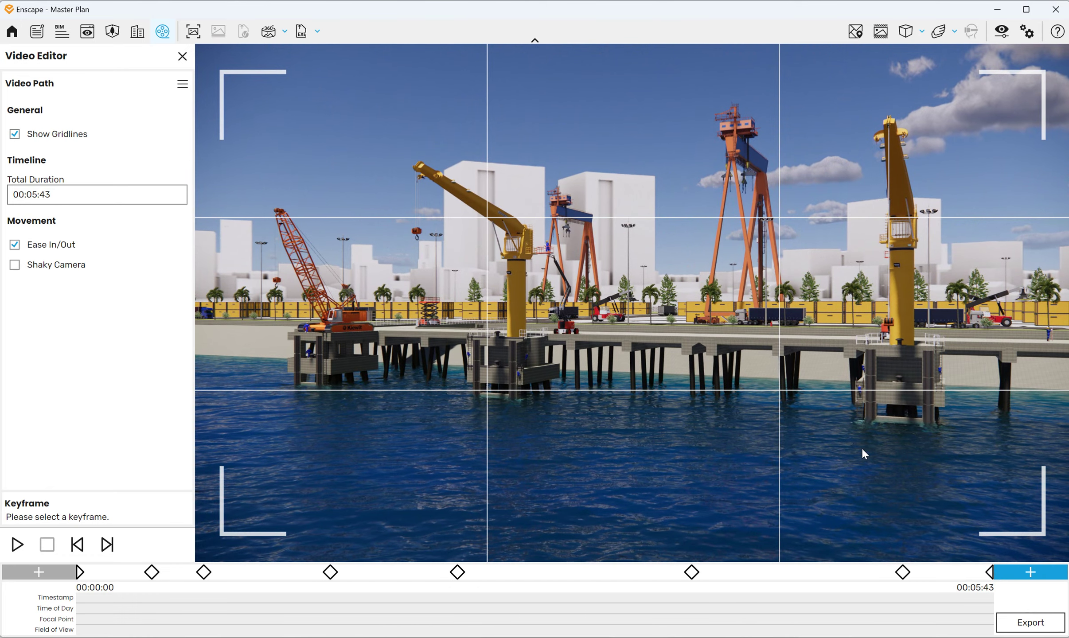
right_click_drag(879, 324, 682, 324)
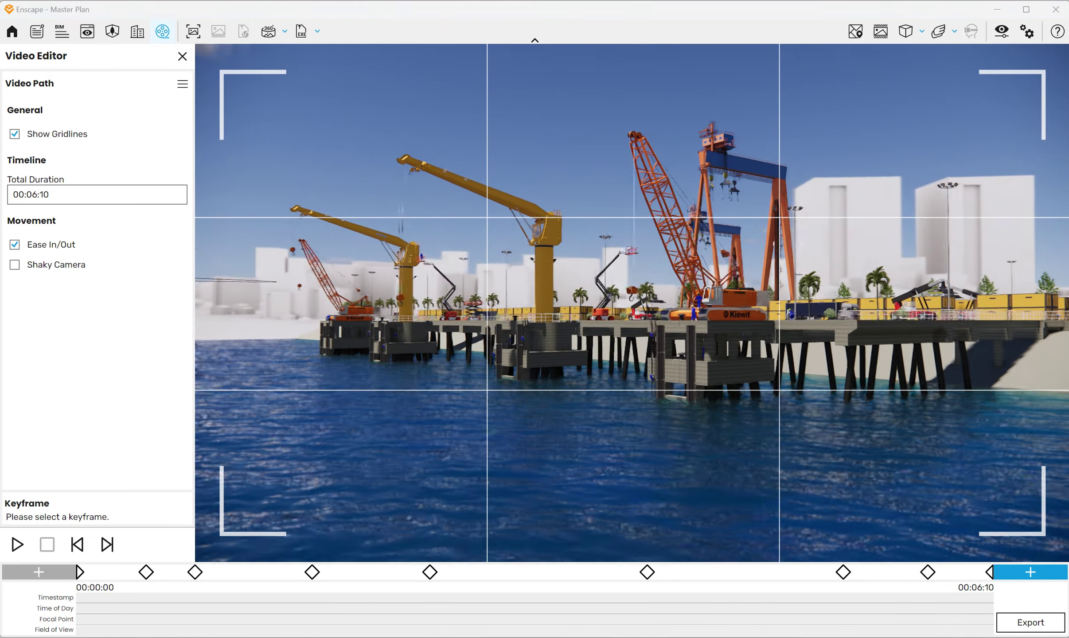
mouse_move(682, 324)
right_mouse_down()
mouse_move(921, 382)
mouse_move(842, 350)
mouse_move(754, 350)
mouse_move(1015, 421)
right_mouse_up()
left_click(1030, 567)
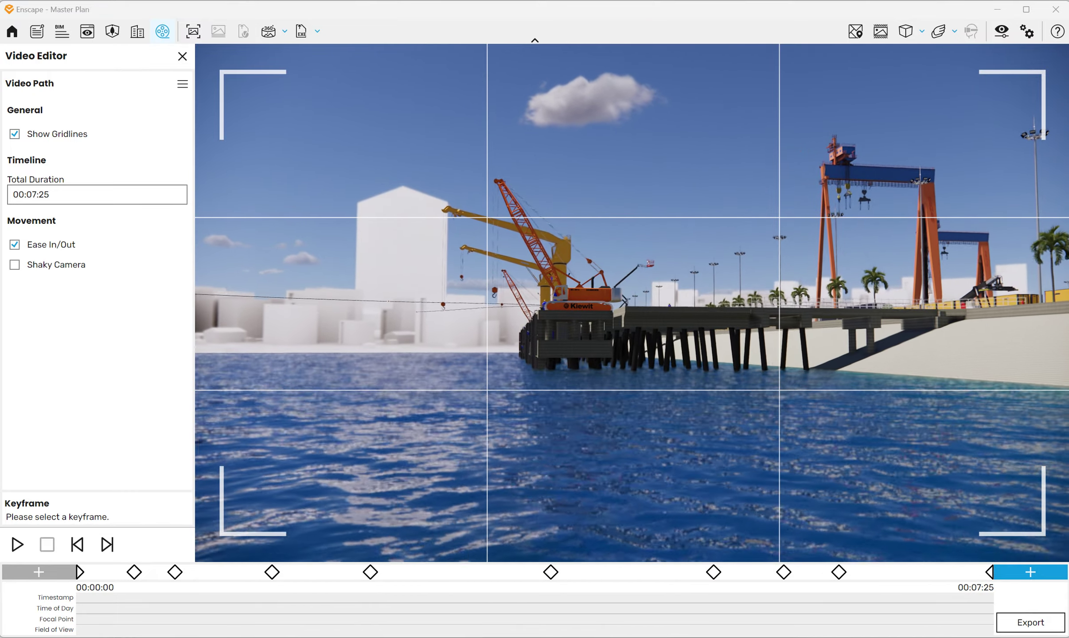
left_click(1030, 572)
scroll(514, 259, "up", 3)
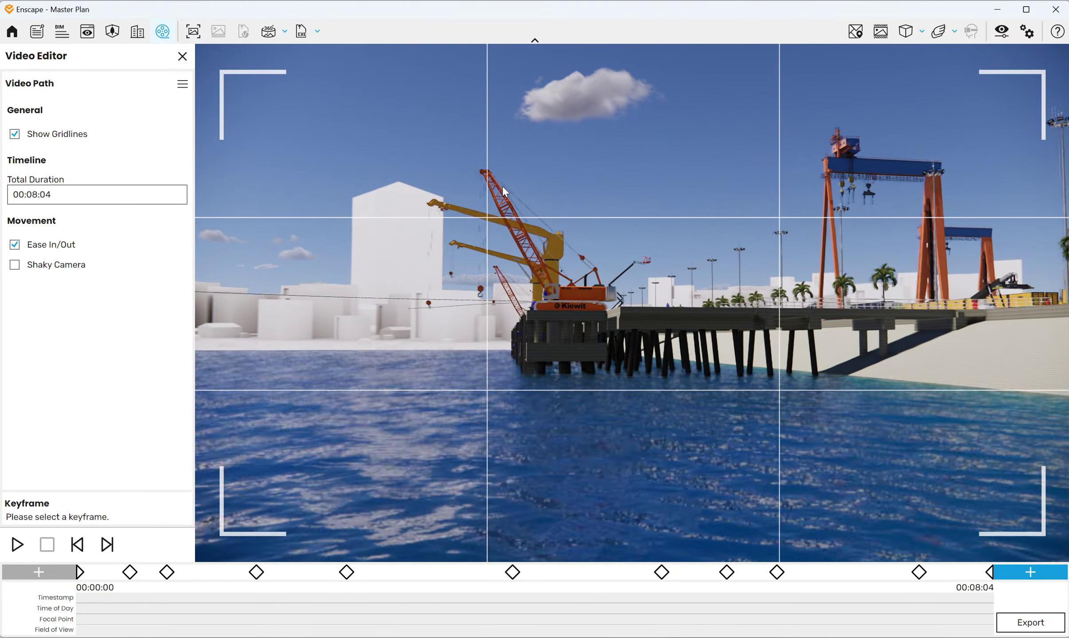
right_click_drag(514, 259, 620, 259)
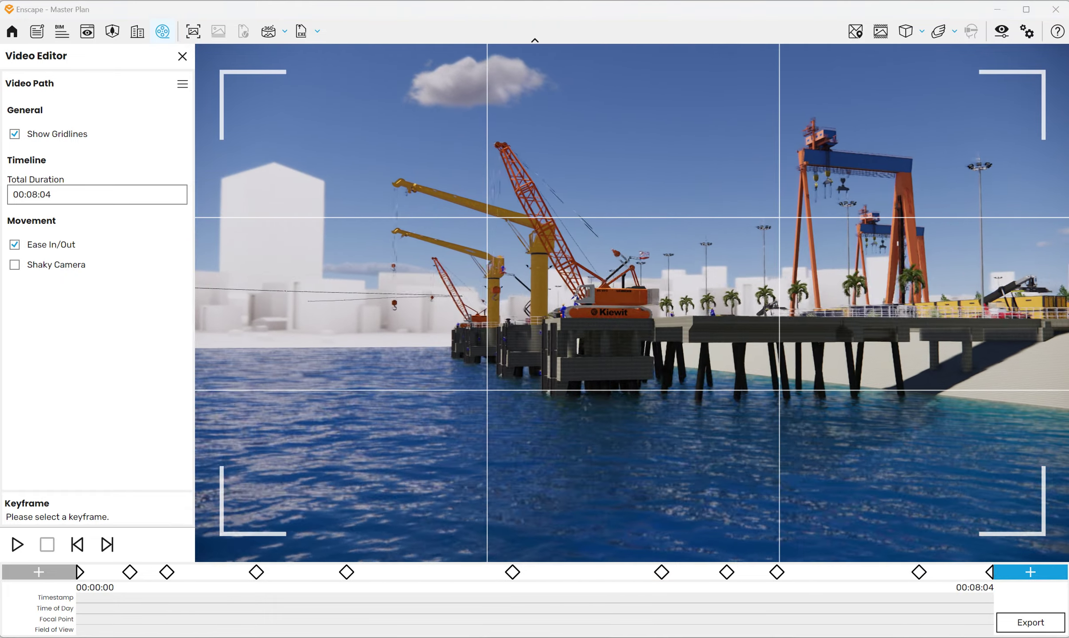
scroll(546, 323, "up", 3)
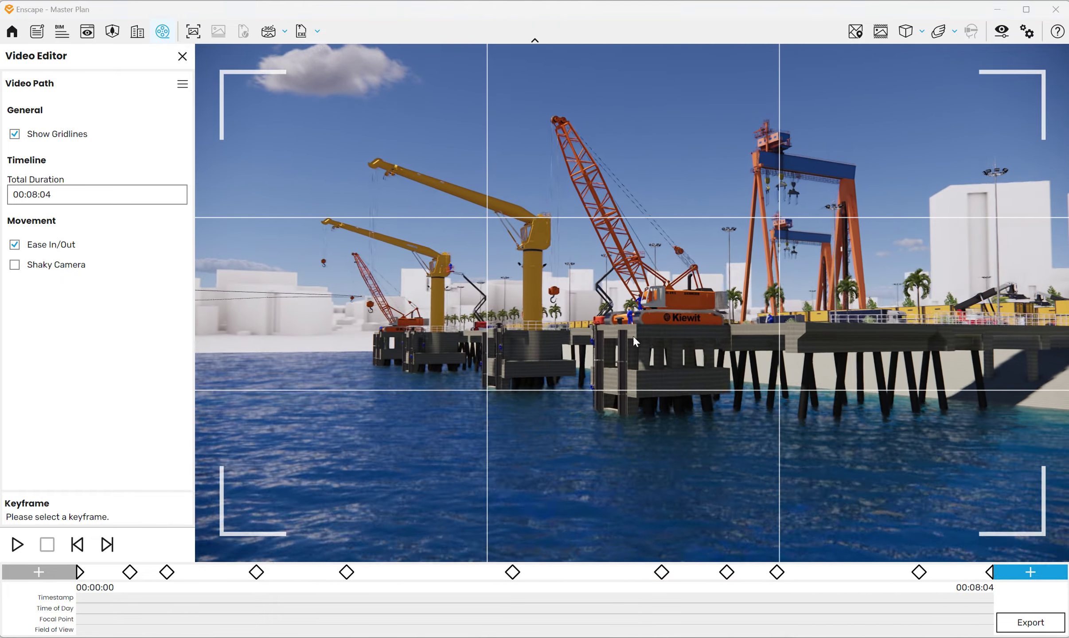
left_click(1020, 572)
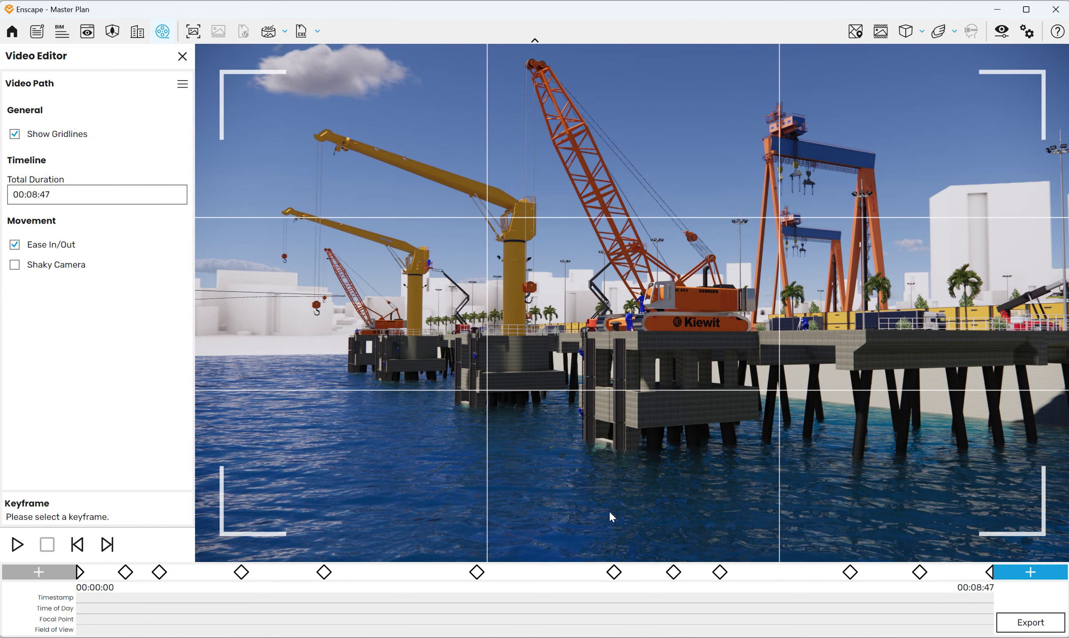
Step: Inspect keyframes 6 and 7 and insert new keyframes mid-path, bringing the duration to 00:16:27
left_click(615, 572)
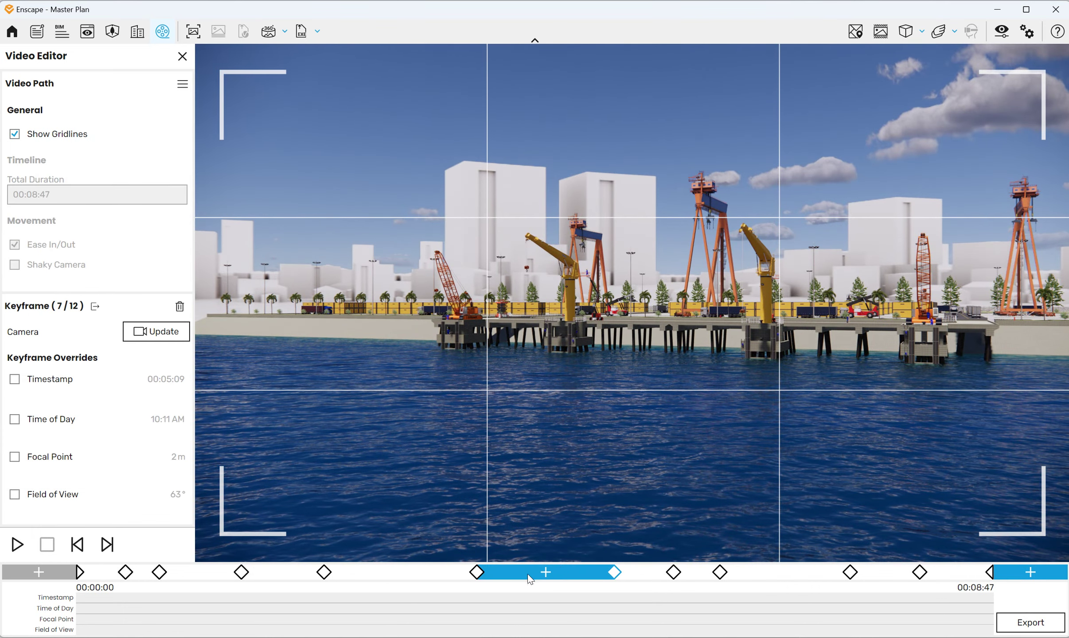
left_click(477, 572)
left_click(615, 572)
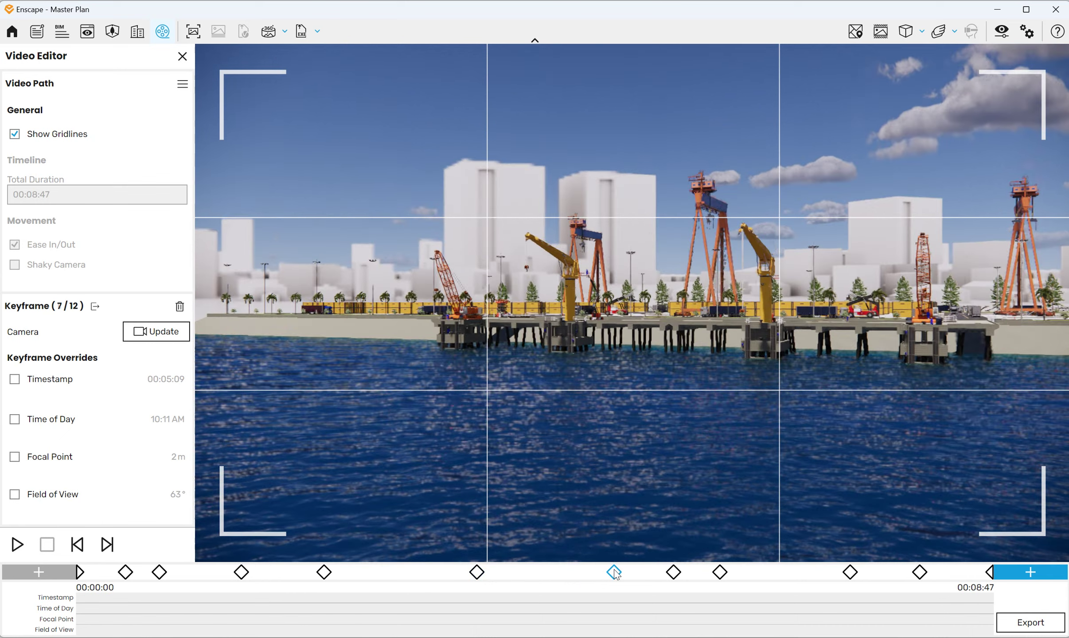
left_click(472, 572)
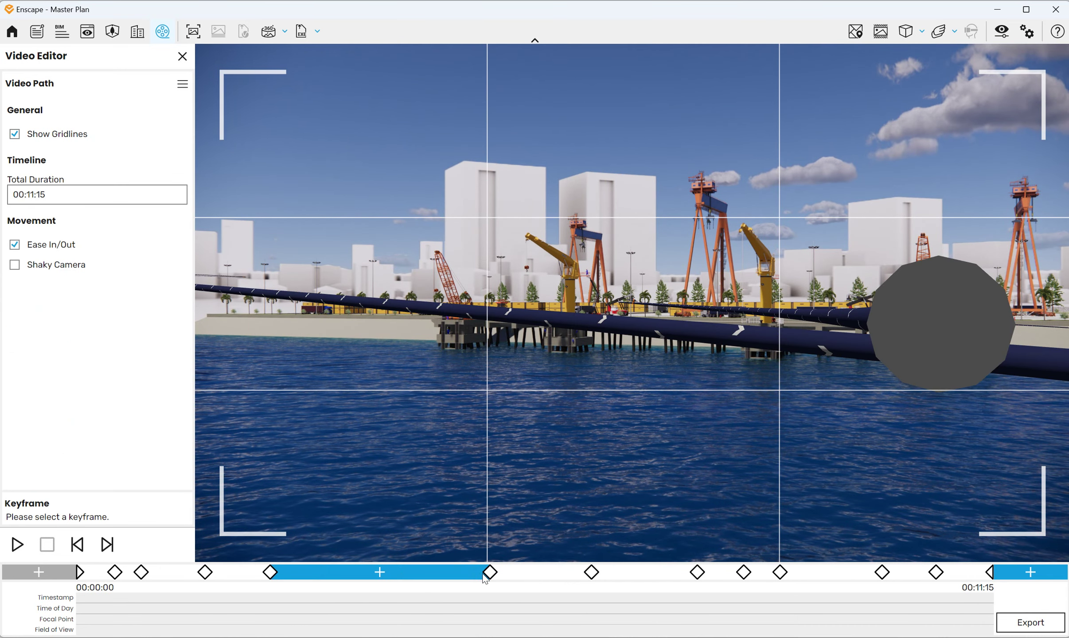
left_click(397, 566)
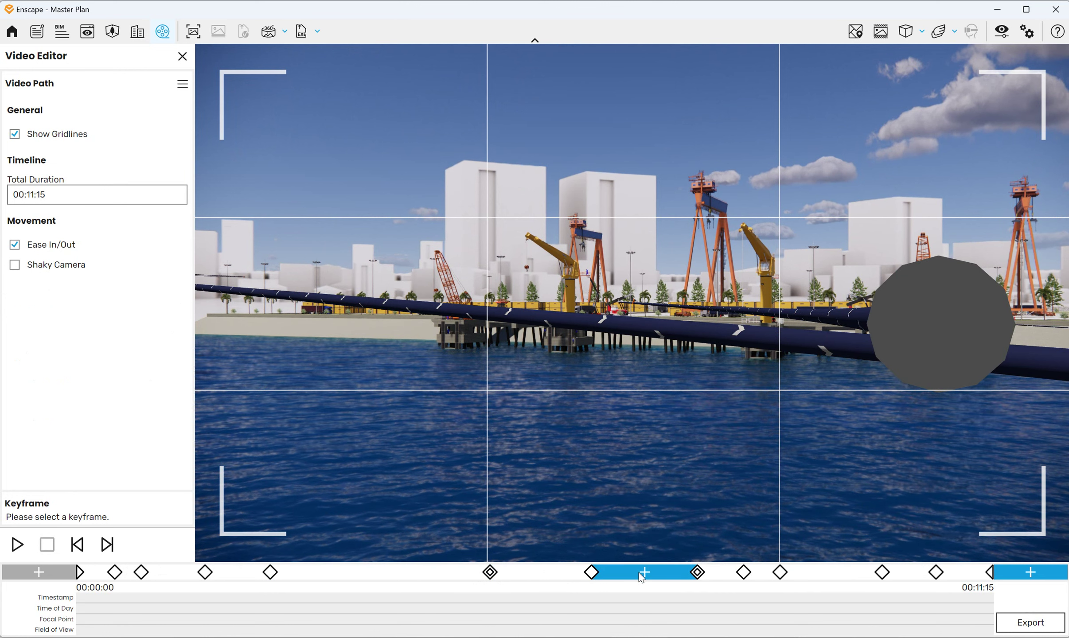
left_click(491, 572)
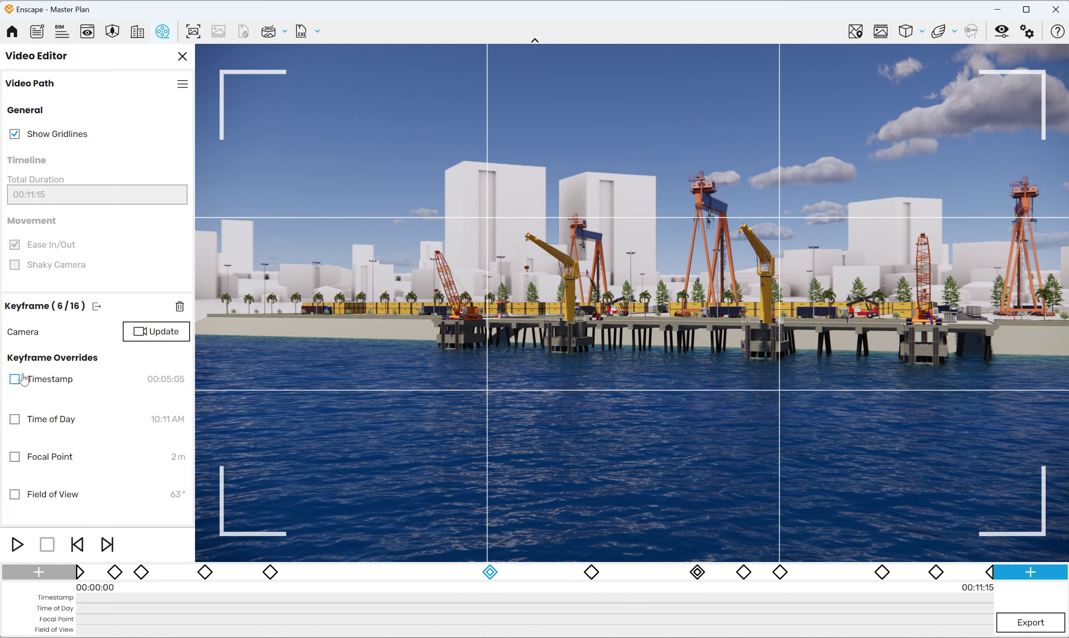
left_click(610, 572)
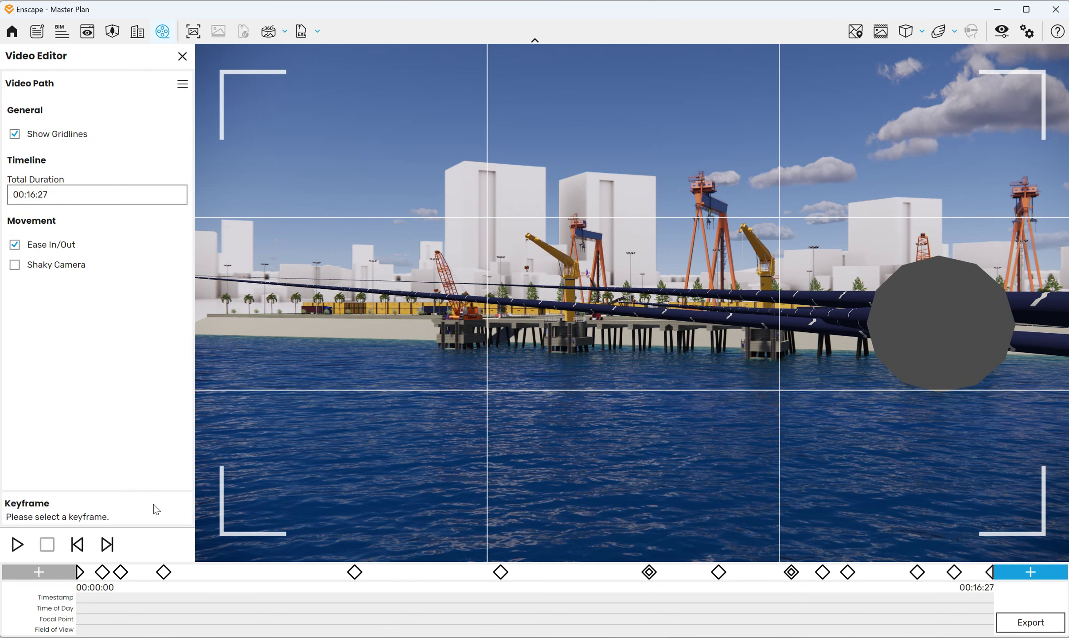
Step: Play a preview of the 00:16:27 flythrough and then stop it
left_click(10, 544)
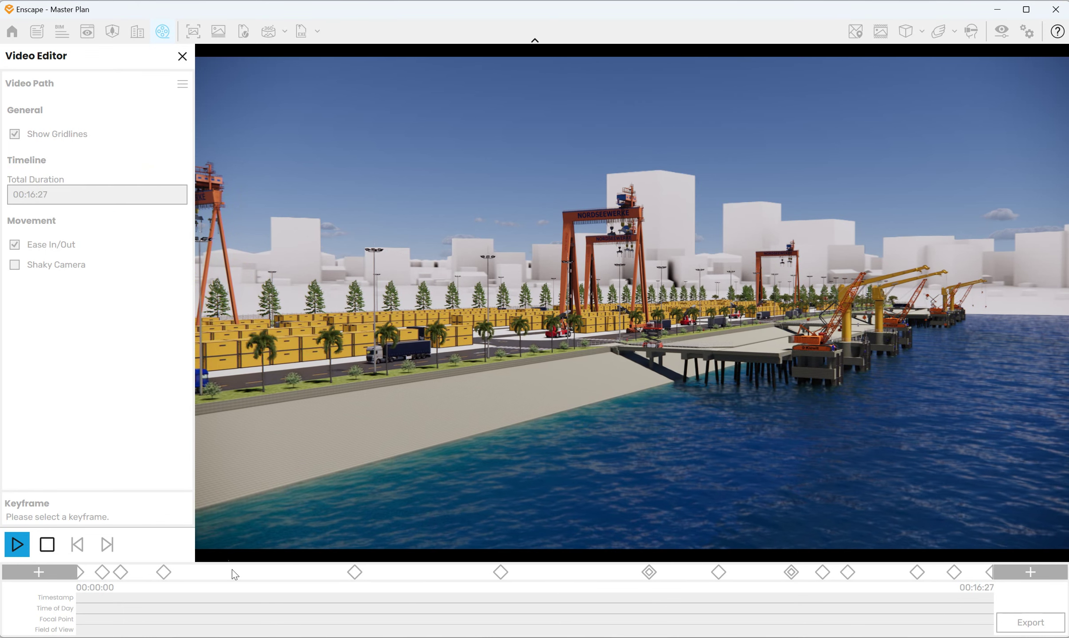
left_click(47, 544)
type("10")
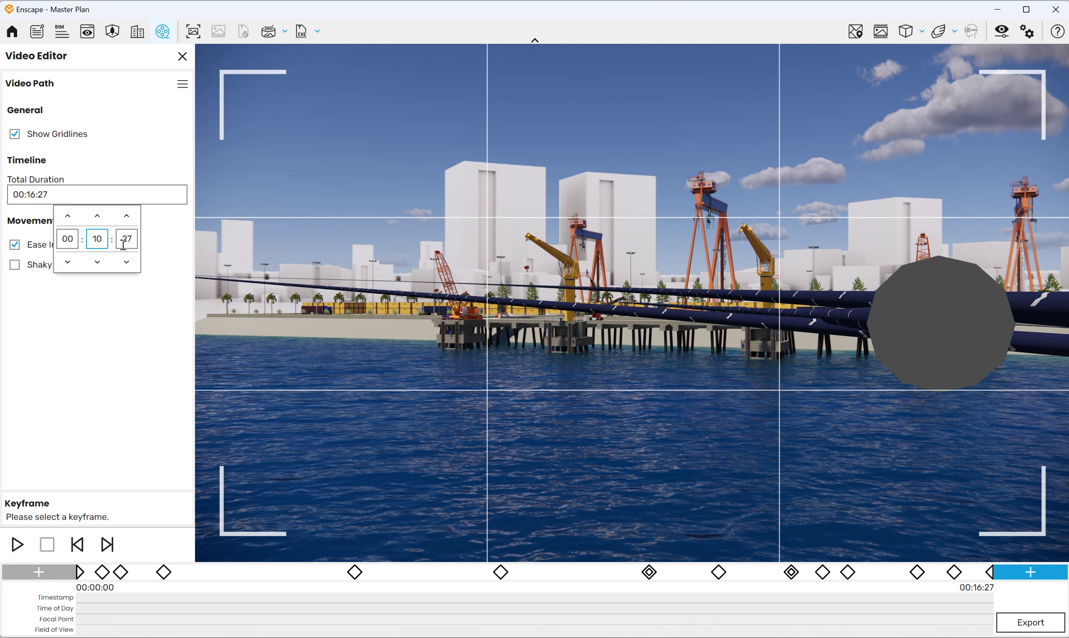
Step: Change the total duration minutes from 16 to 10 (00:10:27) and preview the shortened path
double_click(126, 243)
type("0")
key("Return")
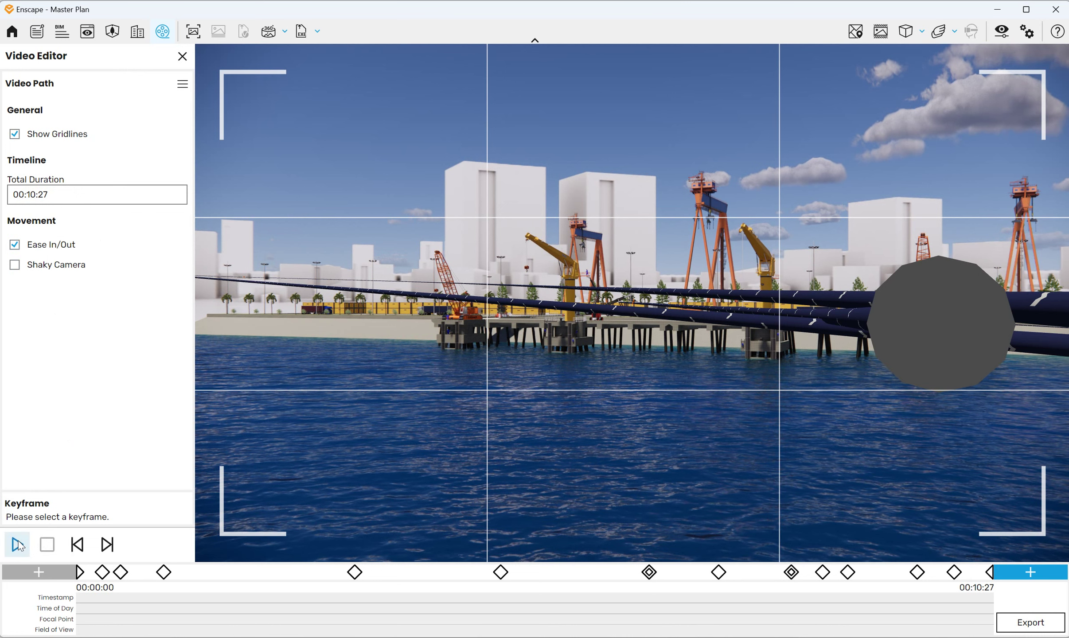
left_click(19, 545)
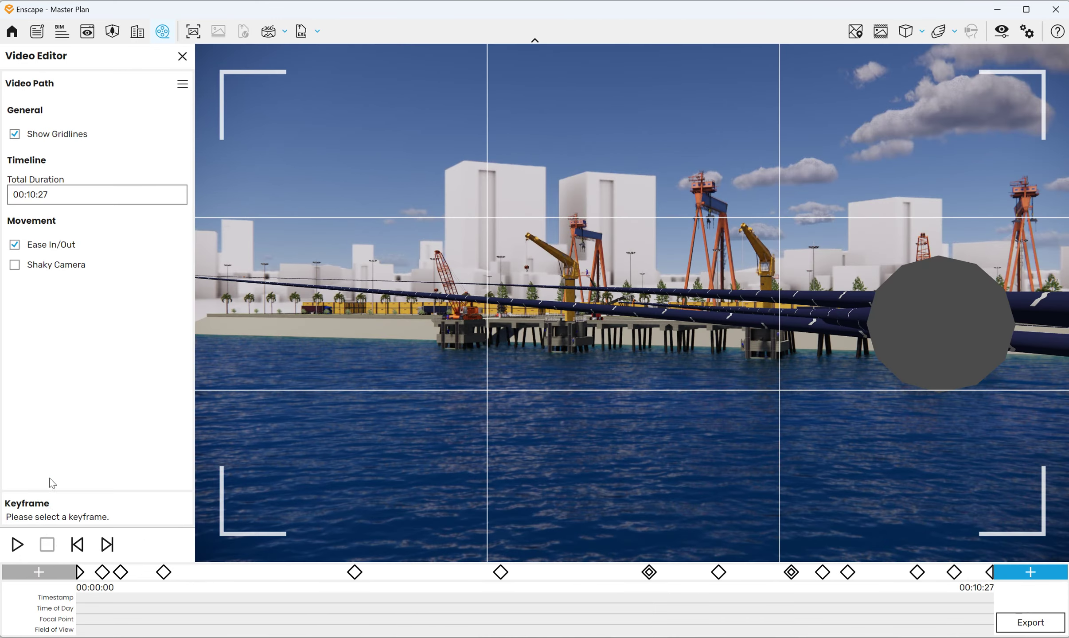
Step: Save the video path to the Desktop as the XML file Enscape_VideoPath
left_click(180, 87)
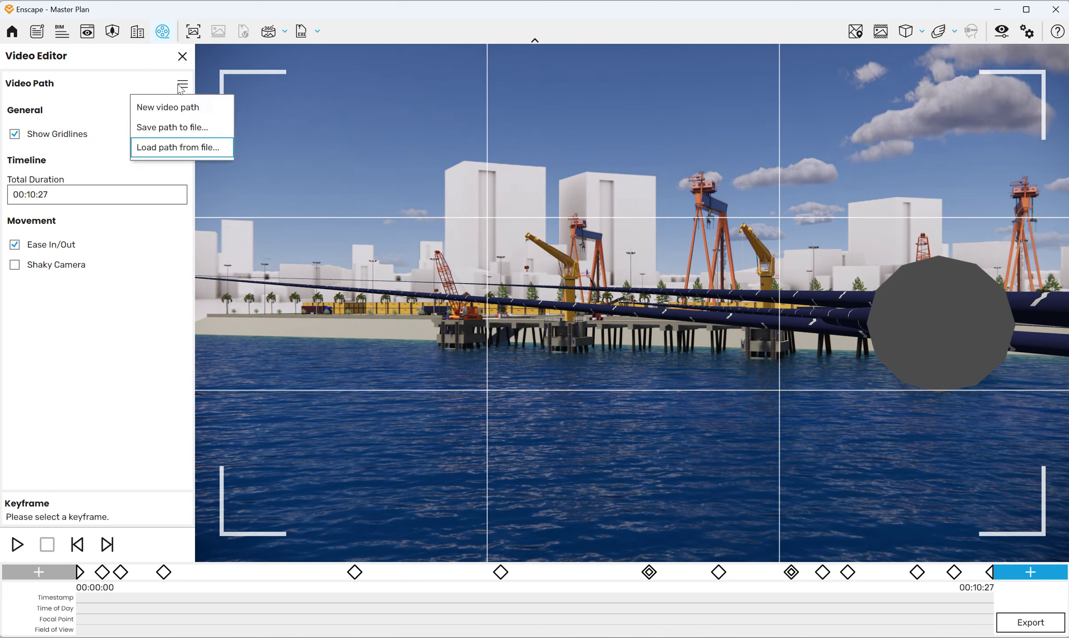
left_click(174, 128)
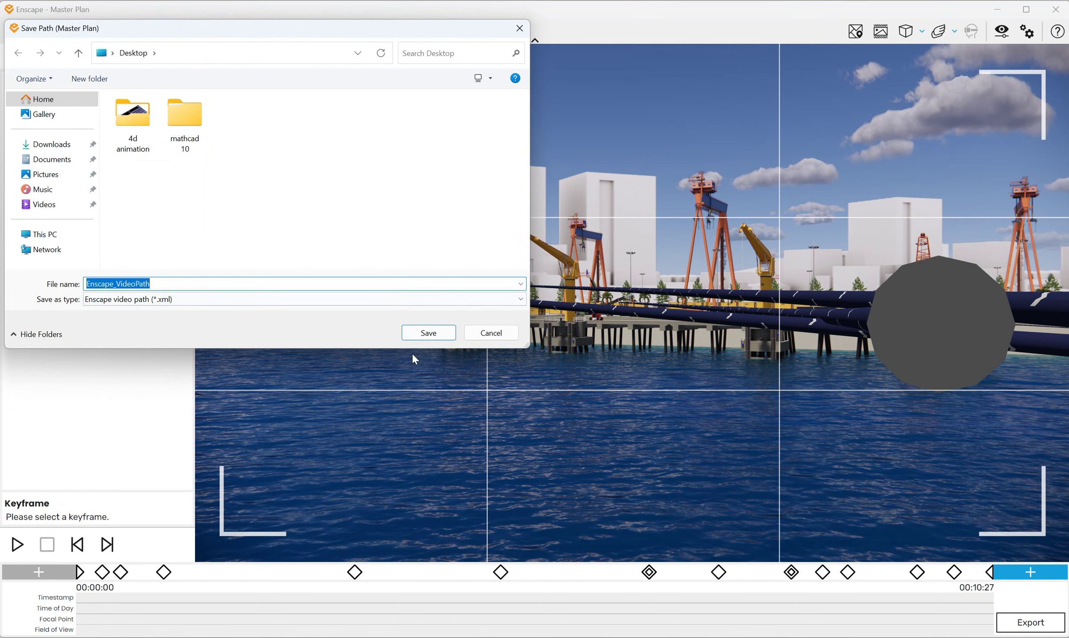
left_click(429, 332)
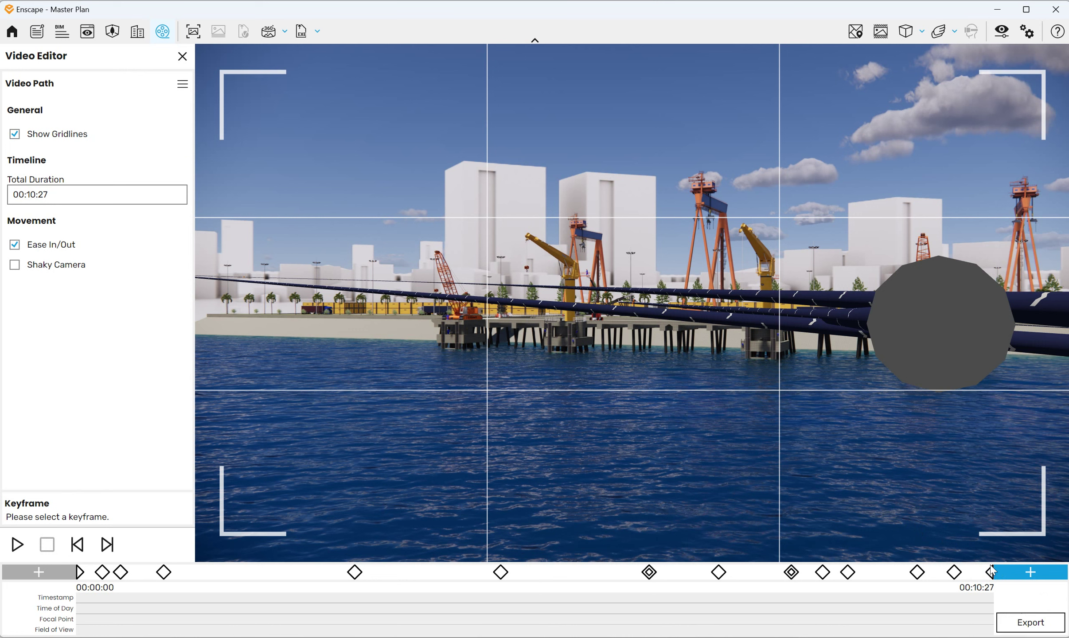
Step: Set video export to 60 fps, keeping Ultra HD 3840×2160 and Maximum compression quality
left_click(1041, 623)
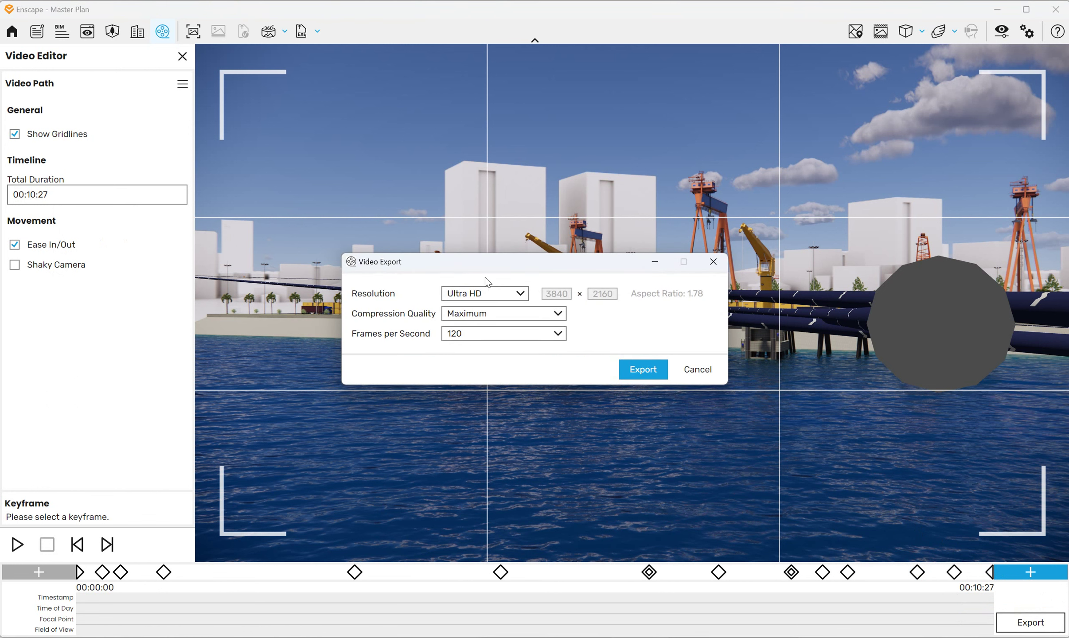
left_click_drag(475, 265, 389, 181)
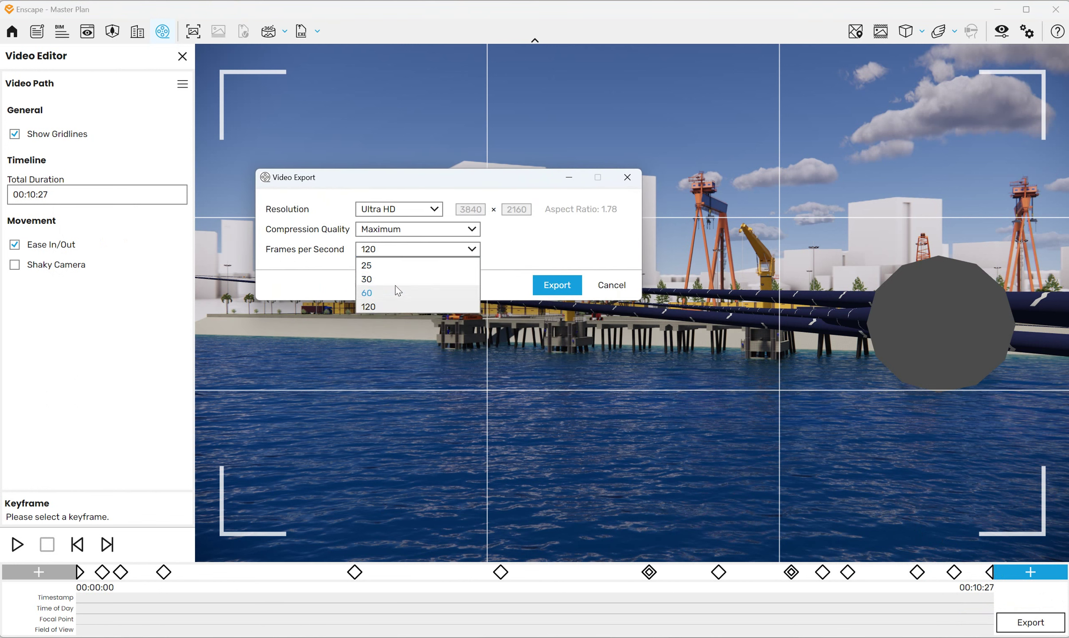
left_click(395, 293)
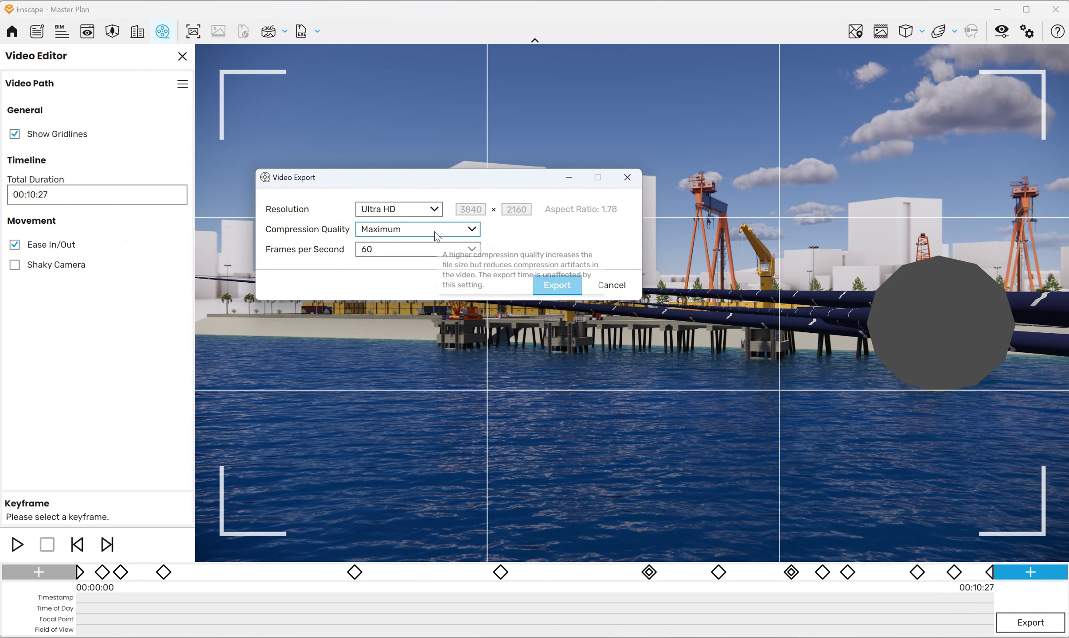
left_click(435, 212)
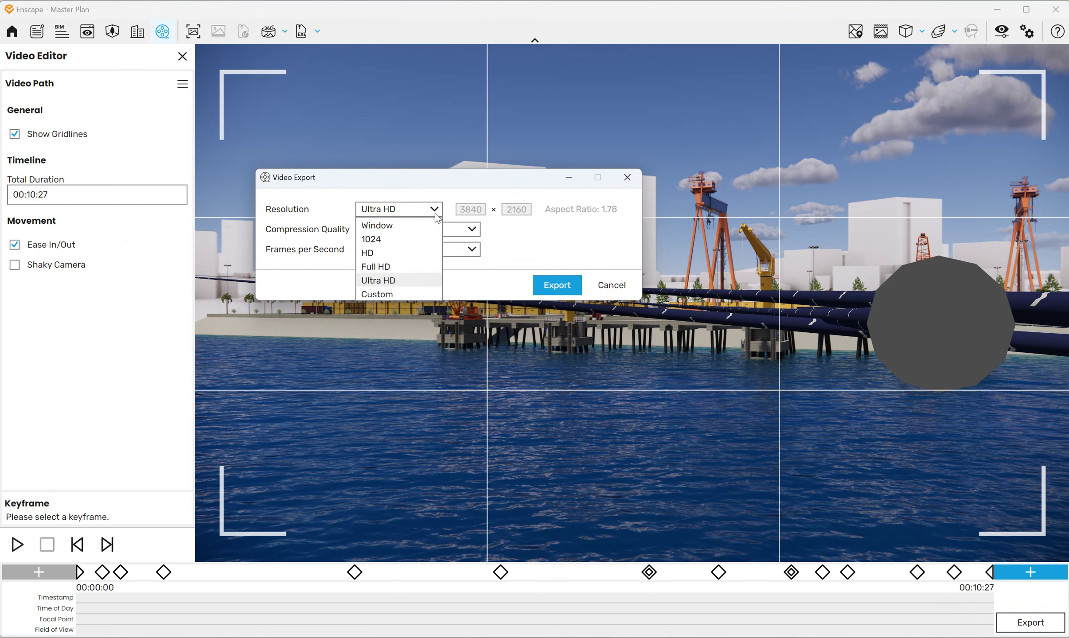
left_click(414, 285)
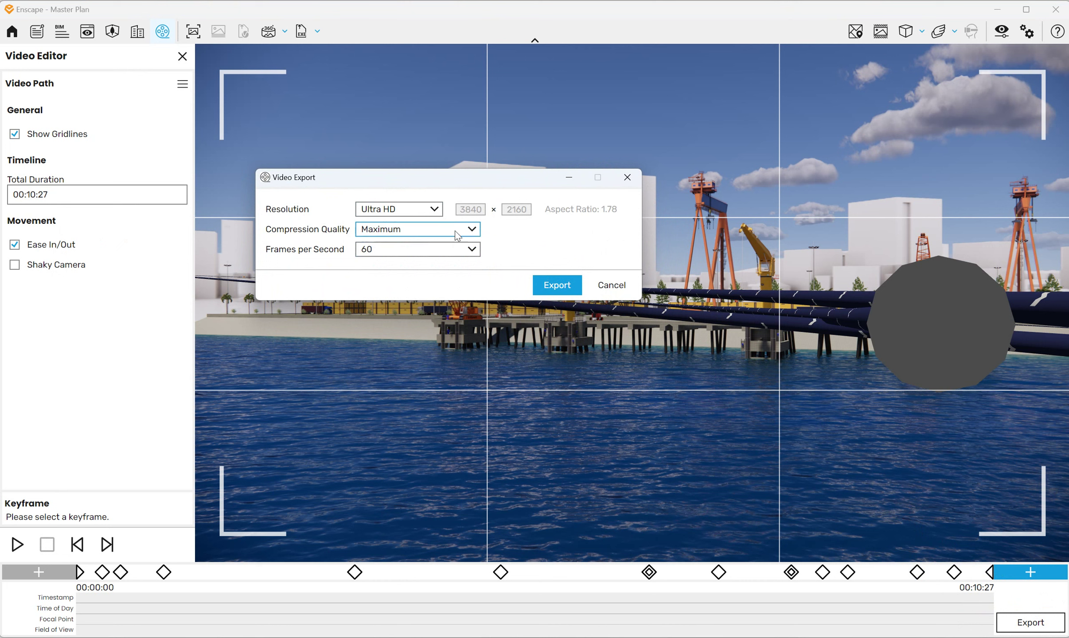
left_click(440, 233)
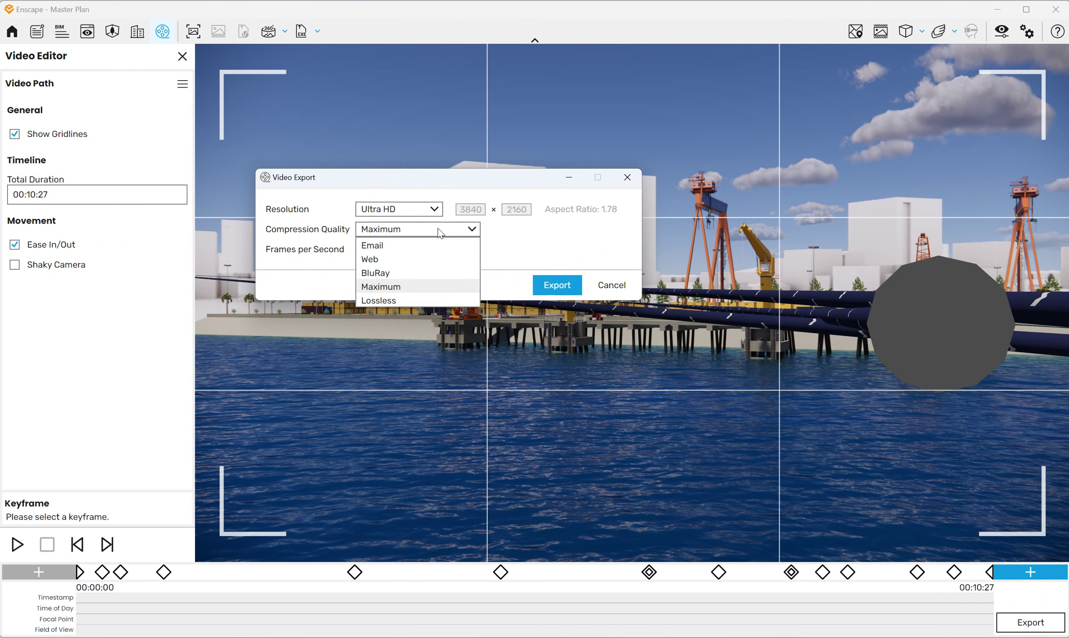
left_click(404, 287)
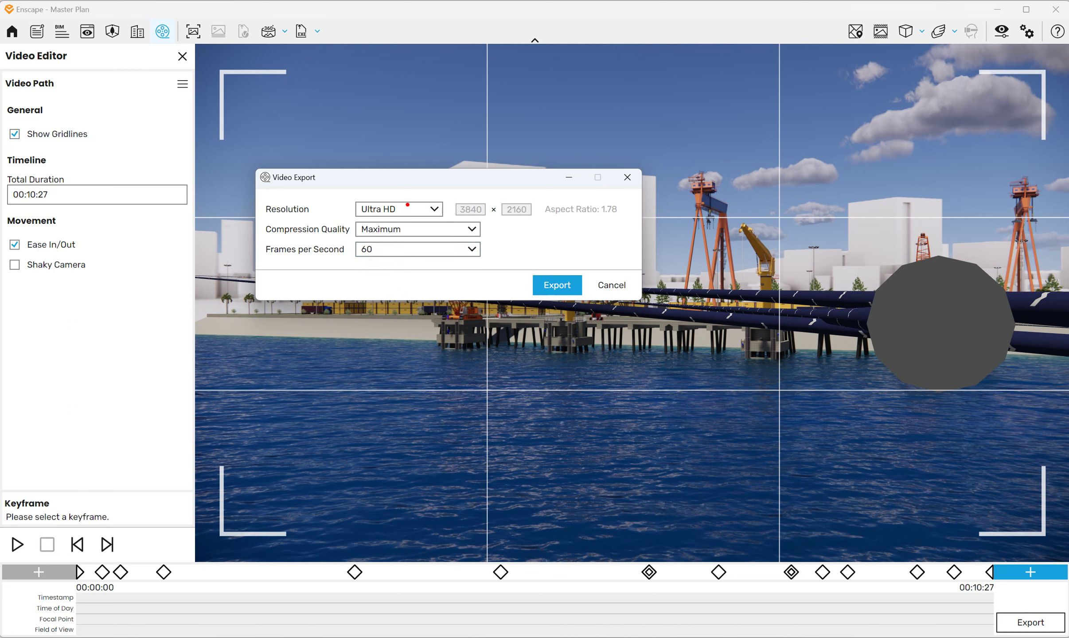
left_click_drag(258, 188, 599, 219)
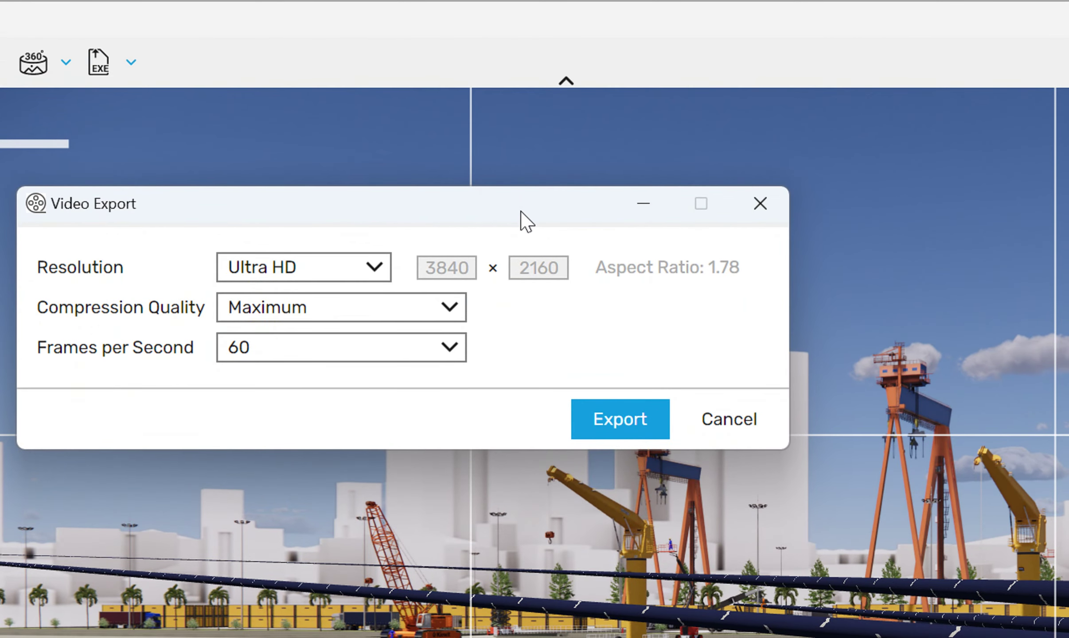
Step: Export the 00:10:27 flythrough as an MP4 to the Desktop under the default name, then close the stalled progress
left_click(627, 428)
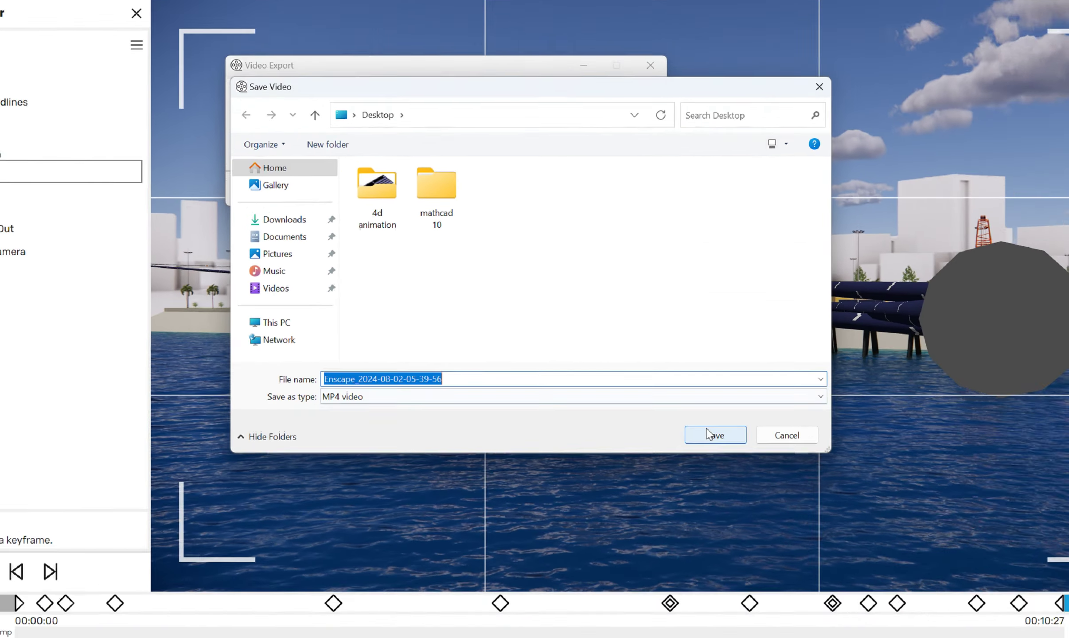
left_click(681, 417)
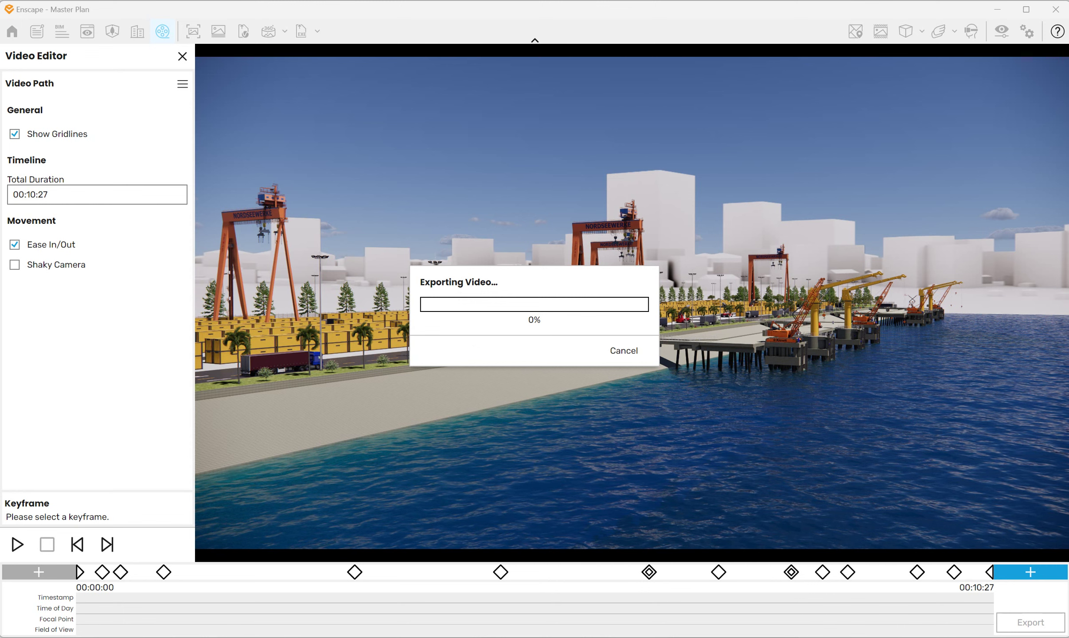
left_click(632, 351)
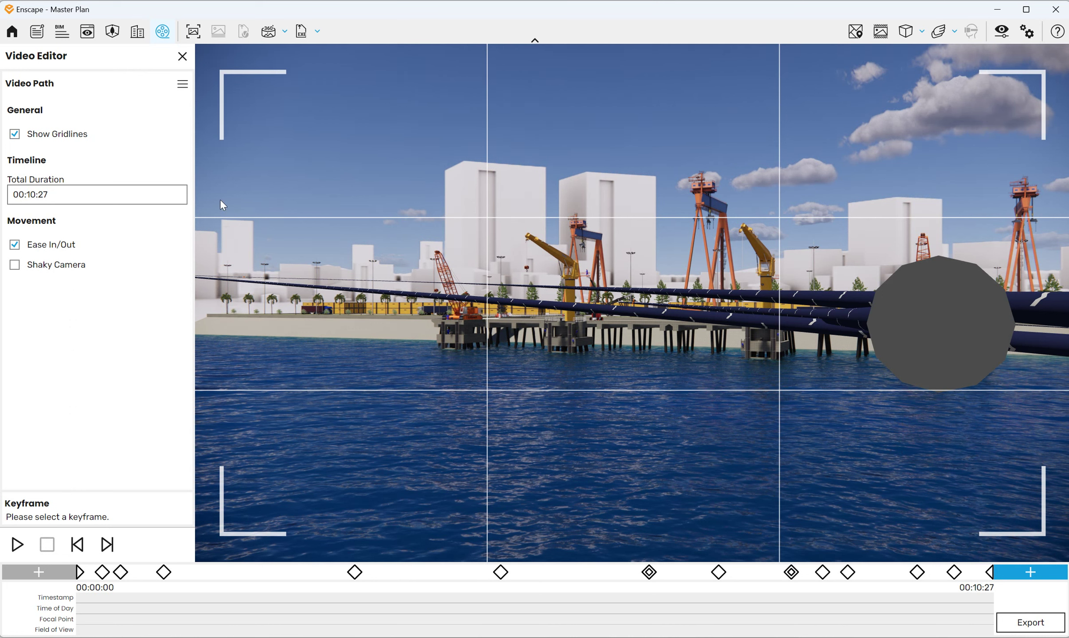
Step: Step the time picker's minutes down from 10 to 01, giving a 00:01:27 total duration
left_click(61, 193)
left_click(97, 240)
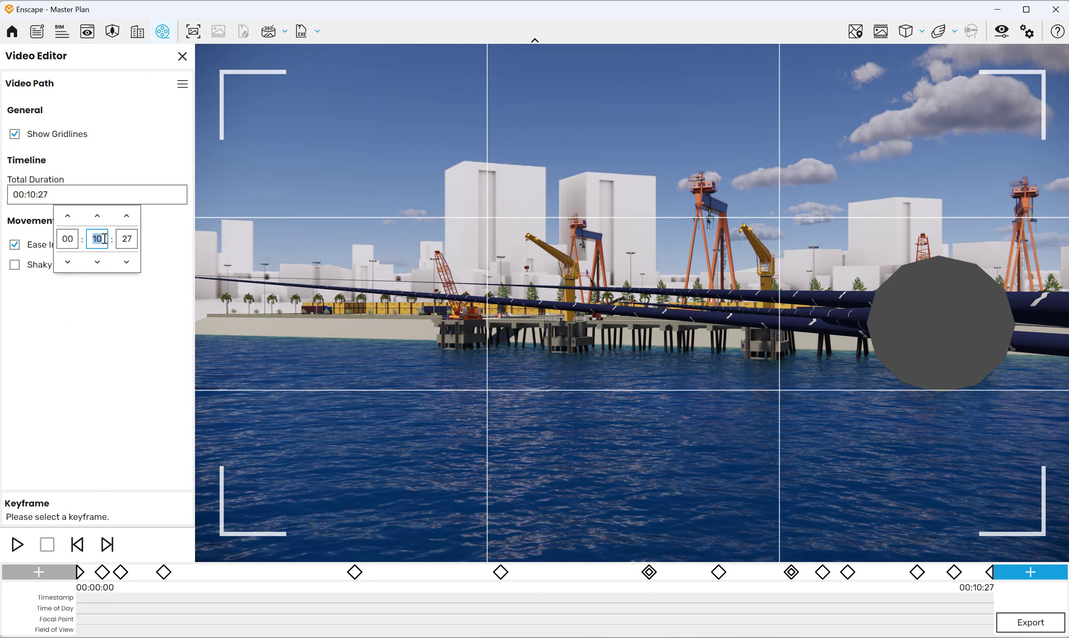
left_click(119, 170)
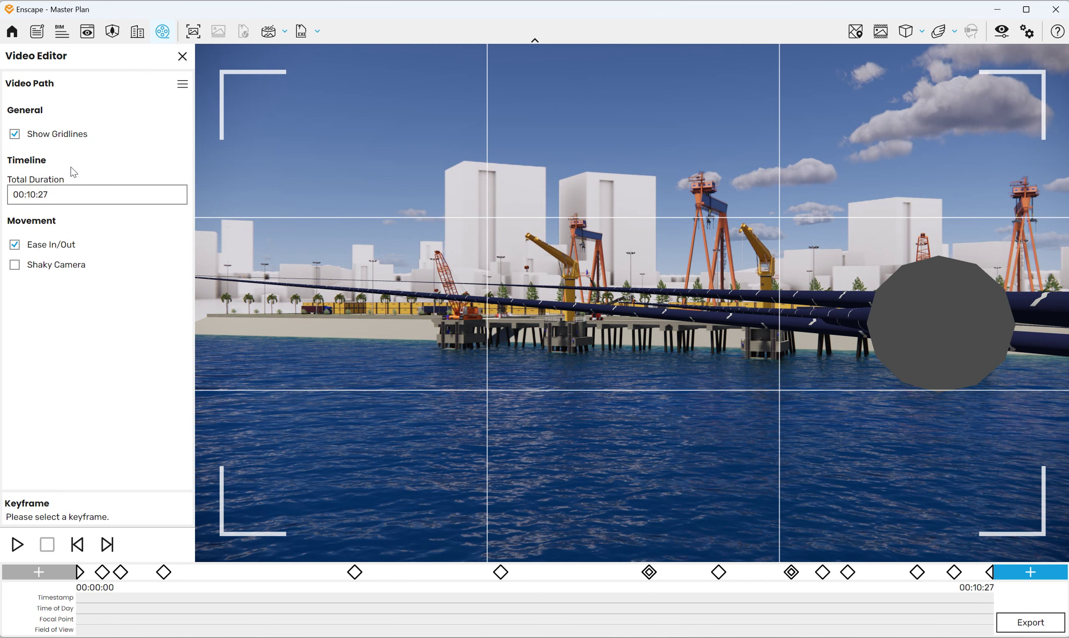
left_click(49, 195)
left_click(88, 200)
left_click(104, 239)
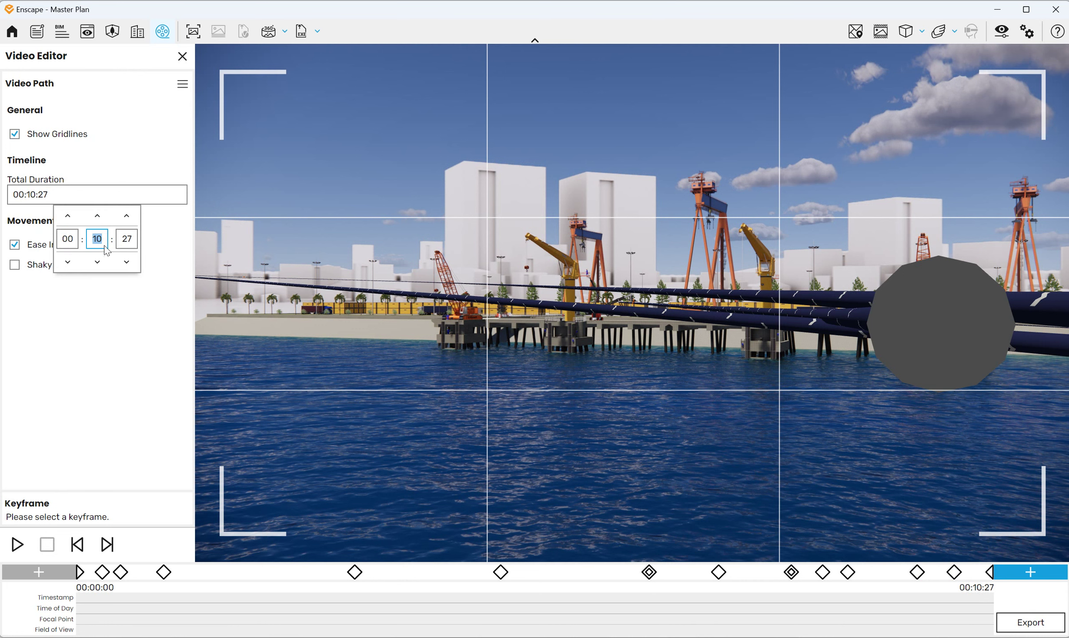
left_click(97, 262)
left_click(97, 262)
left_click(97, 262)
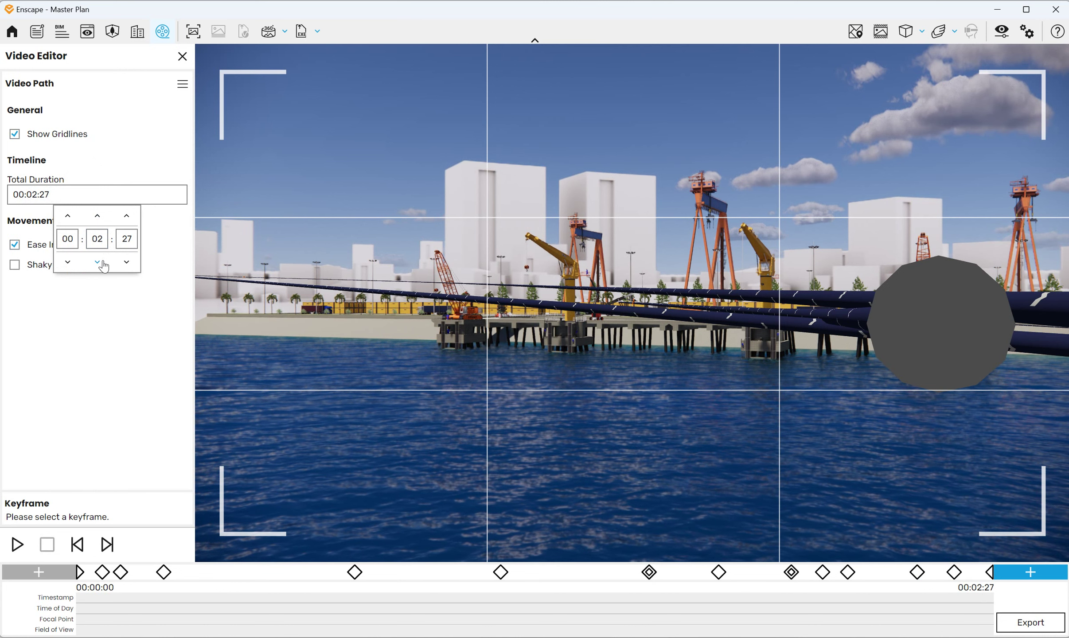
left_click(97, 262)
left_click(97, 262)
left_click(97, 262)
left_click(97, 262)
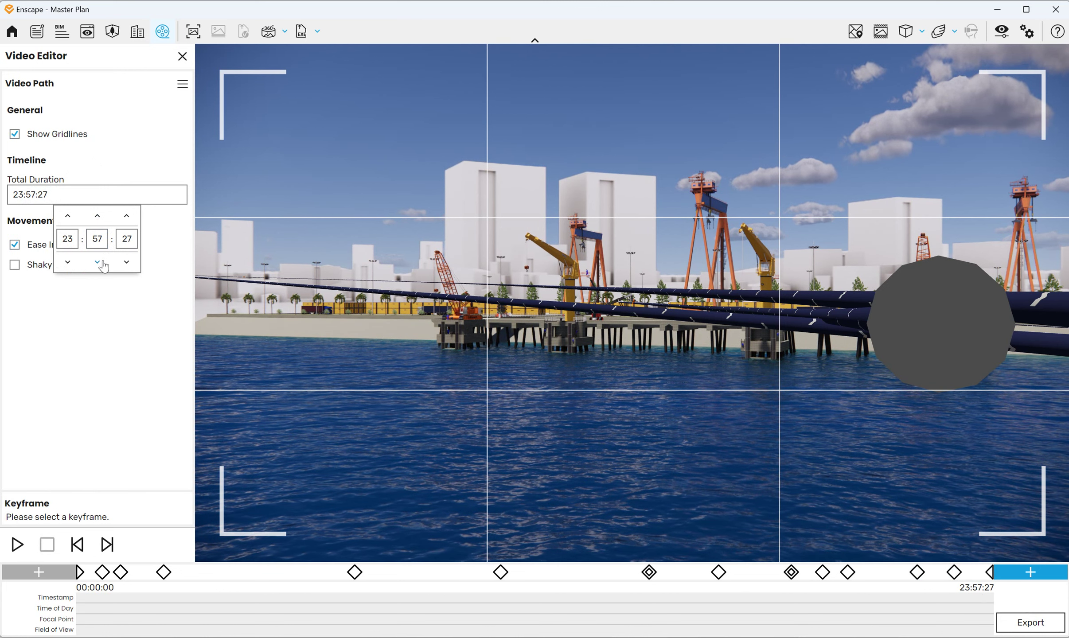
left_click(97, 216)
left_click(97, 216)
left_click(97, 216)
left_click(97, 262)
left_click(96, 383)
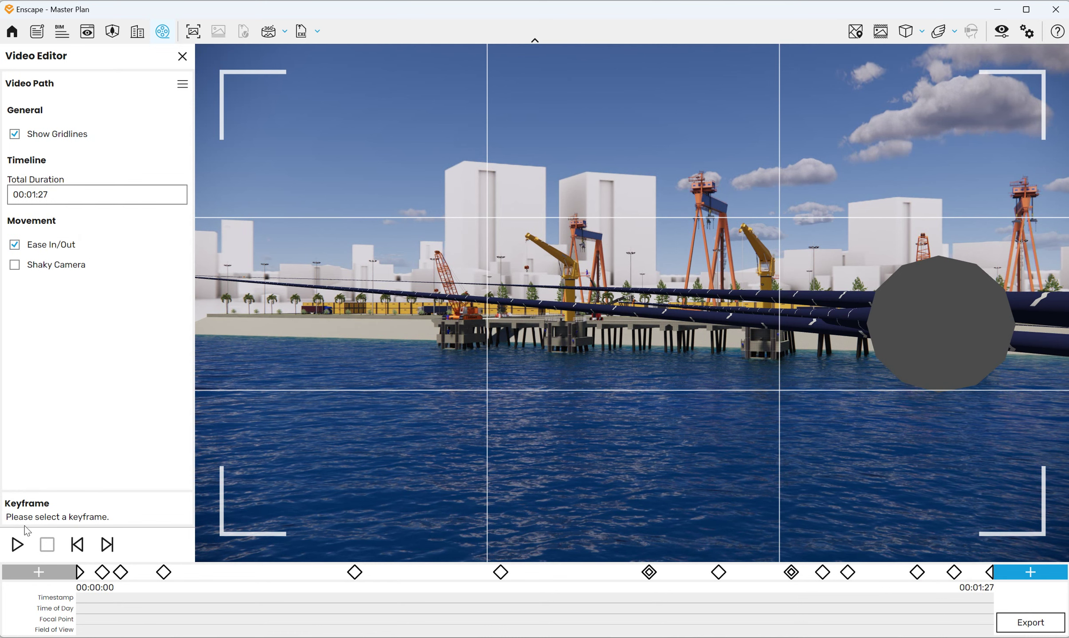
left_click(17, 544)
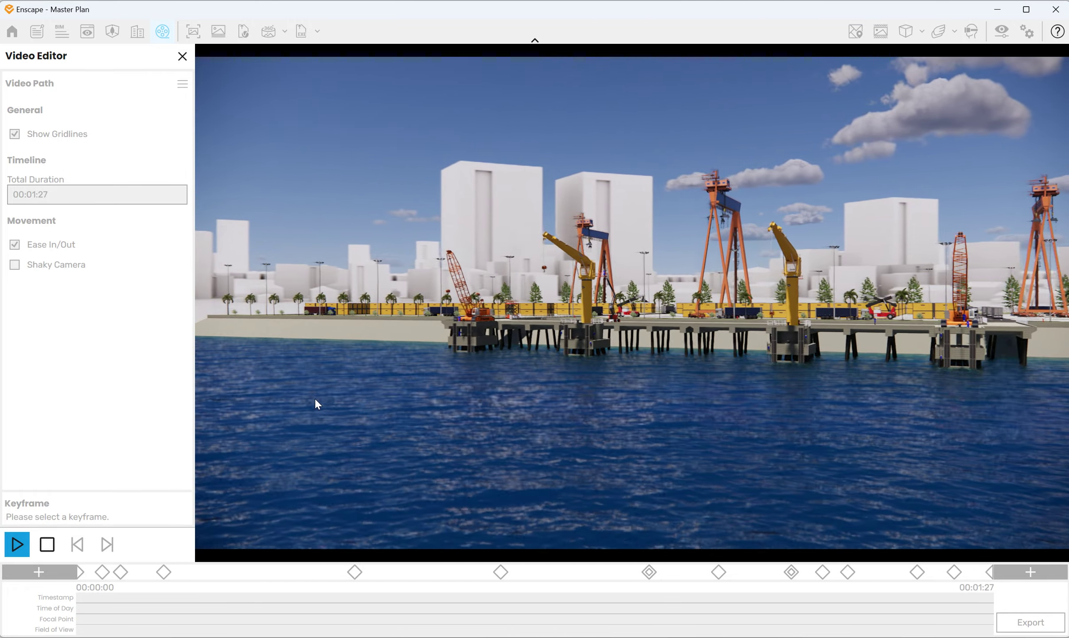
left_click(47, 544)
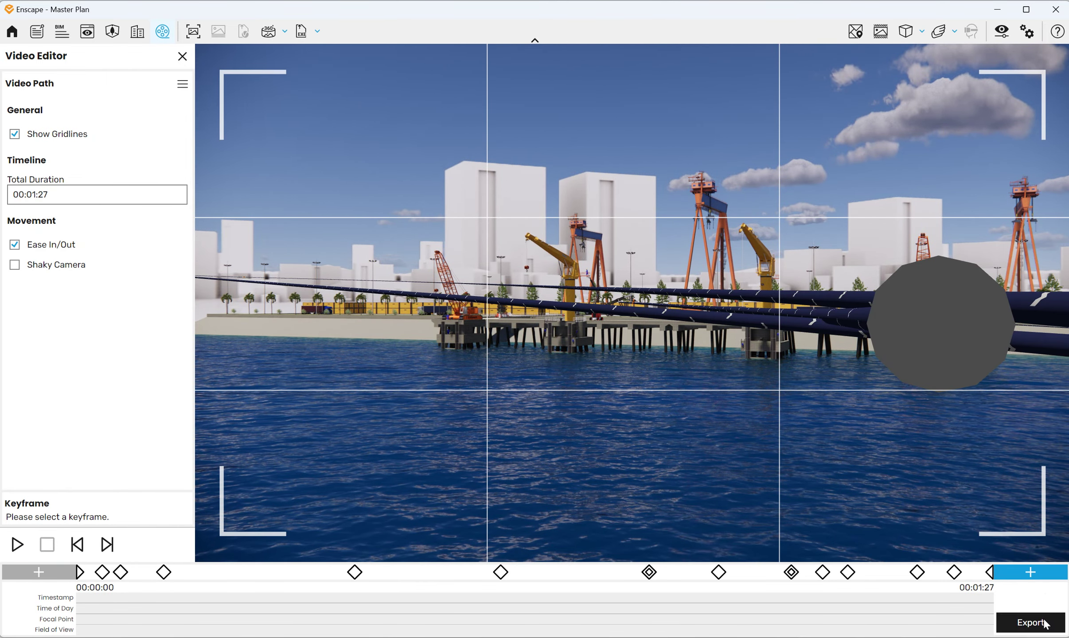
Step: Start an MP4 export of the 00:01:27 flythrough to the Desktop under the new file name 'te'
left_click(1030, 623)
mouse_move(459, 268)
left_mouse_down()
mouse_move(355, 162)
mouse_move(445, 162)
mouse_move(451, 119)
left_mouse_up()
left_click(607, 227)
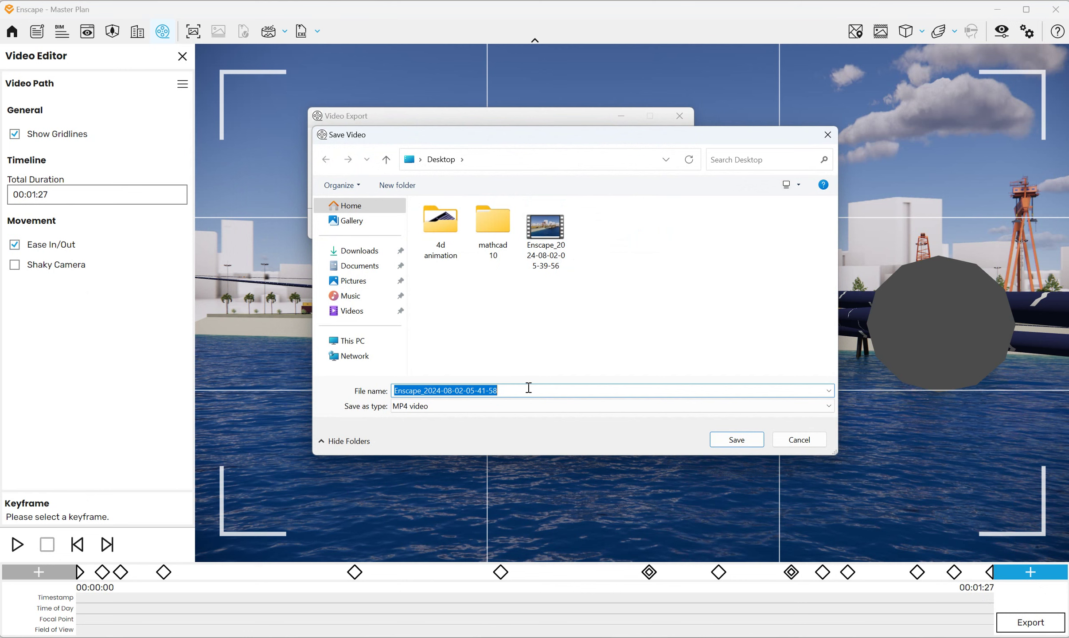
type("test")
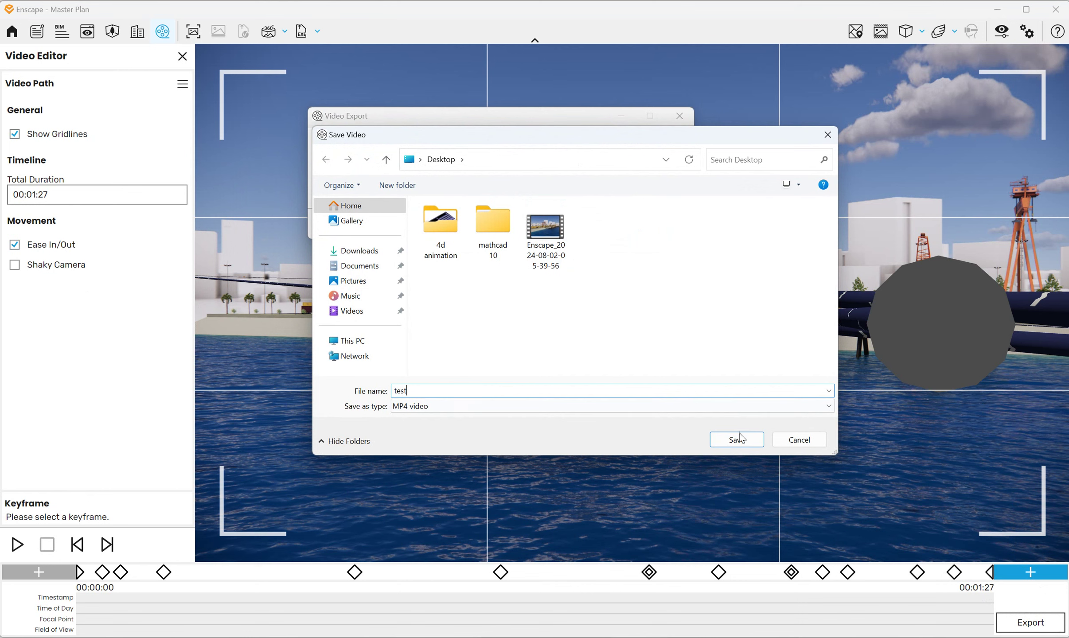
left_click(738, 439)
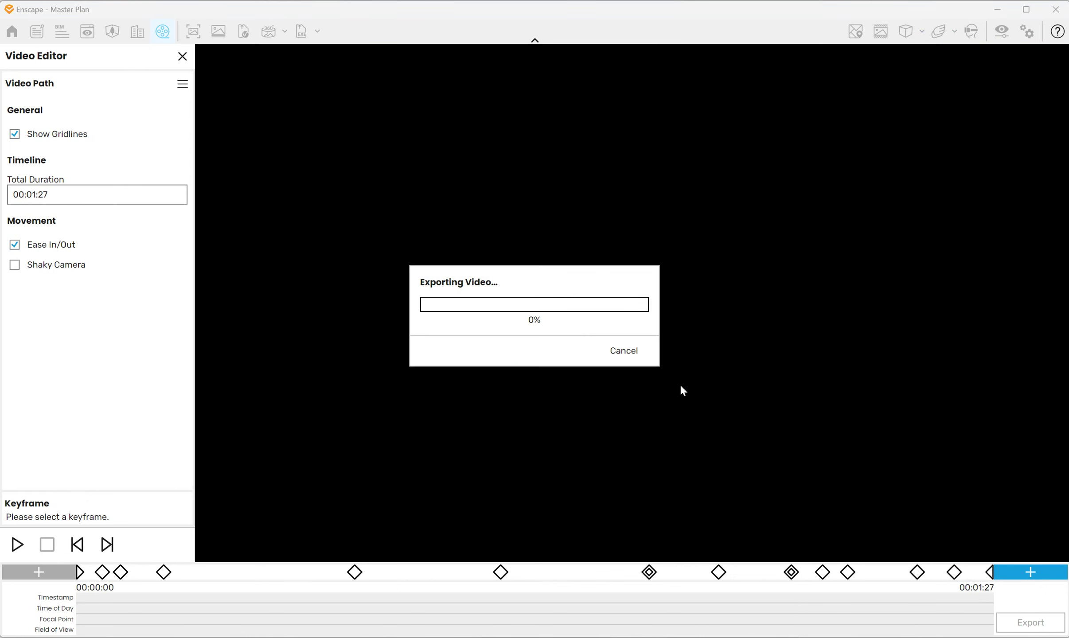